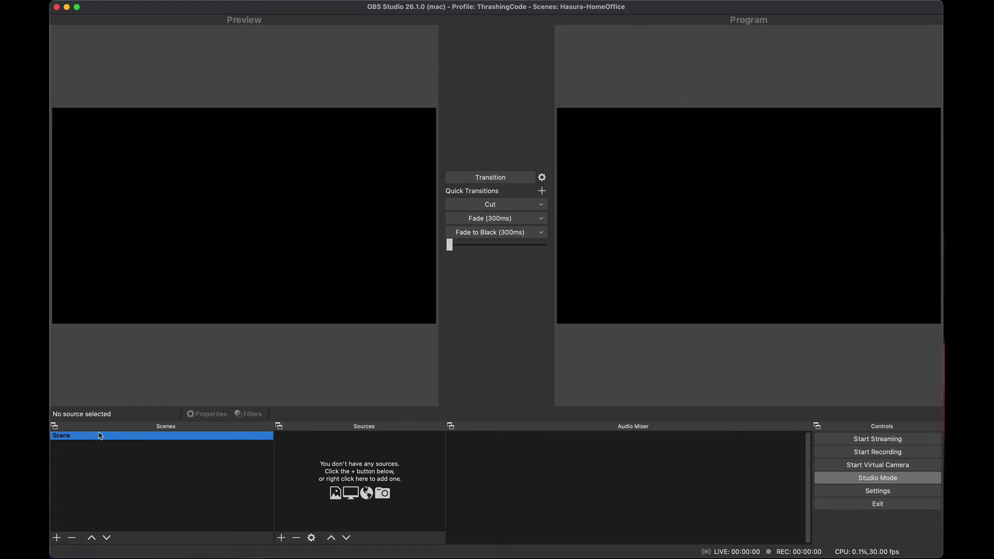
Create a new scene named Intro.
click(497, 222)
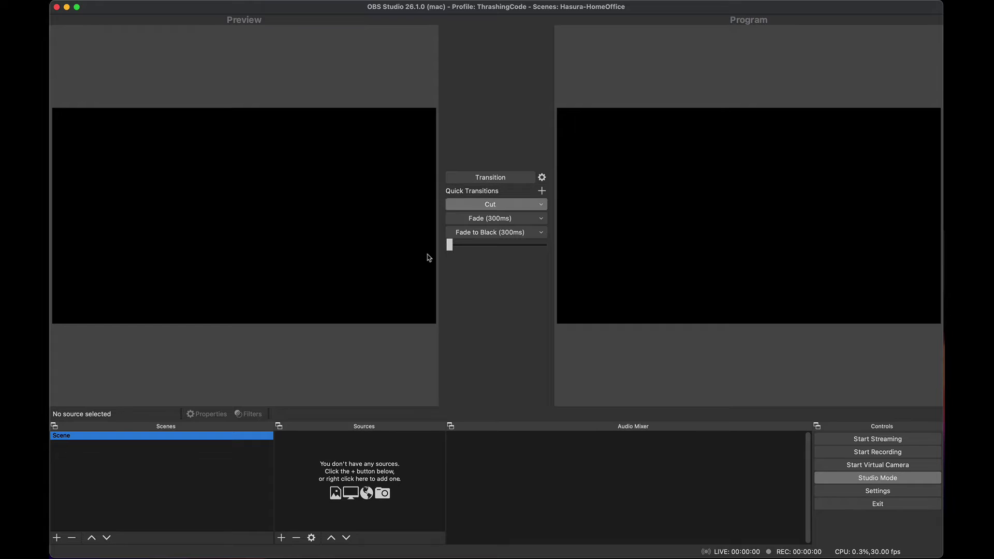
click(57, 538)
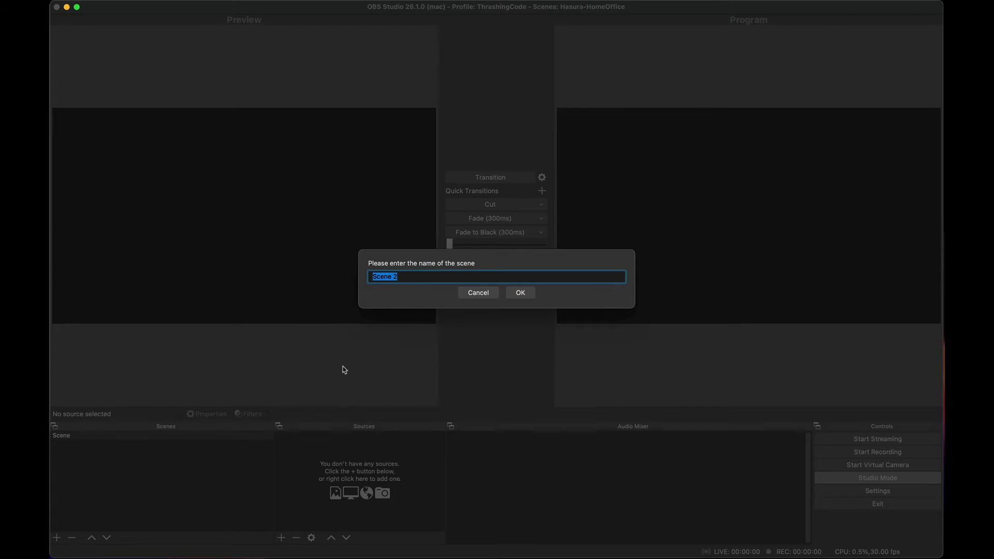
key(BackSpace)
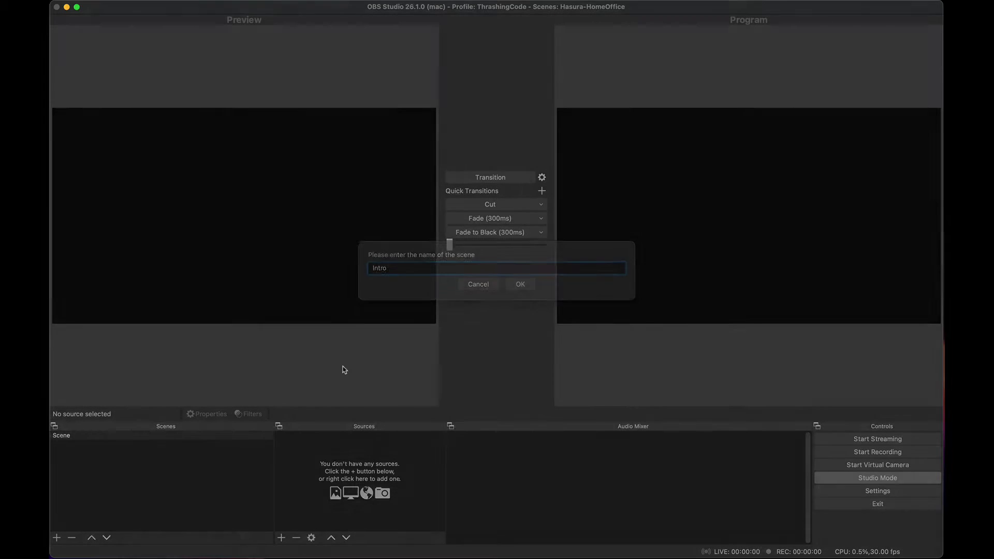
key(Return)
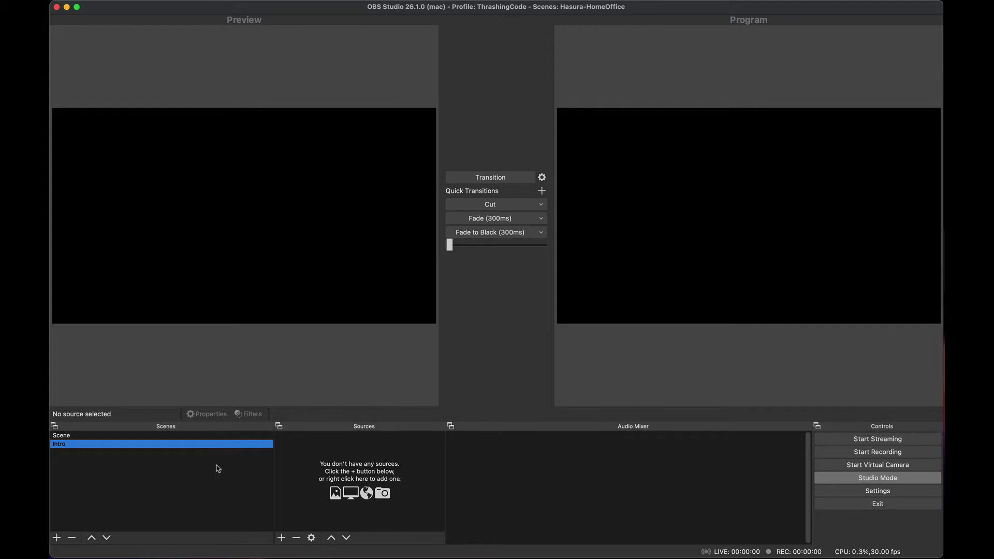
Add a display capture source named 1080p Capture to the Intro scene, capturing display 1.
click(281, 538)
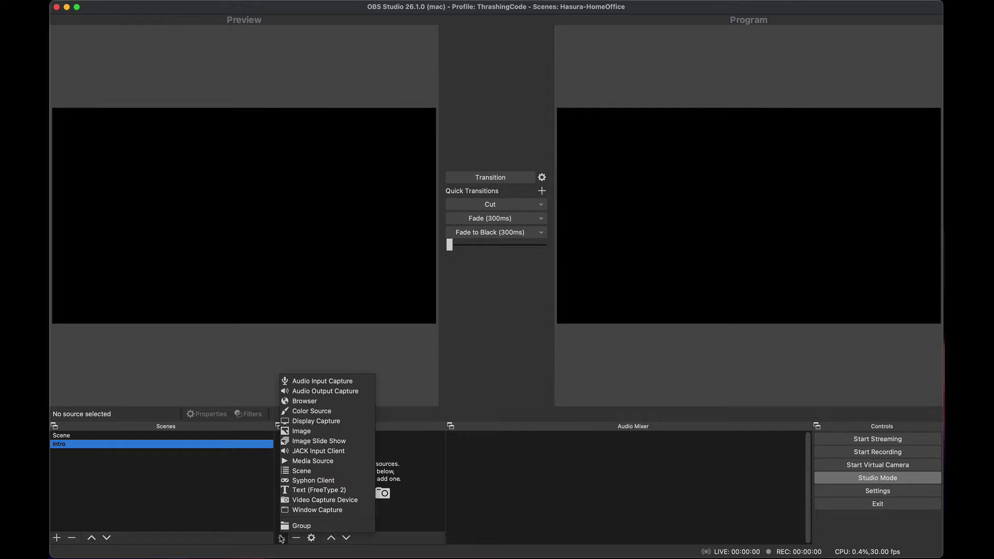
click(340, 422)
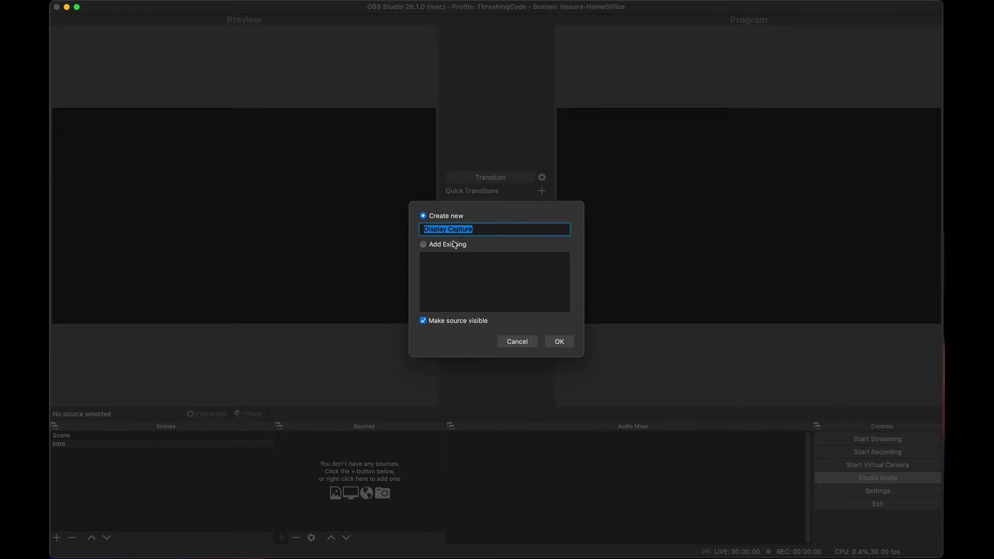
text(1080)
key(Return)
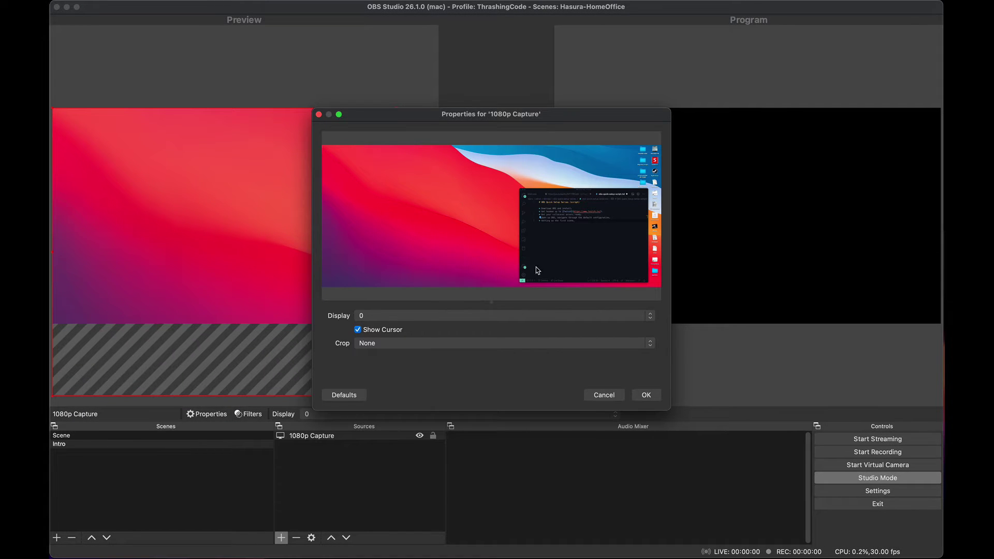
click(459, 312)
click(462, 325)
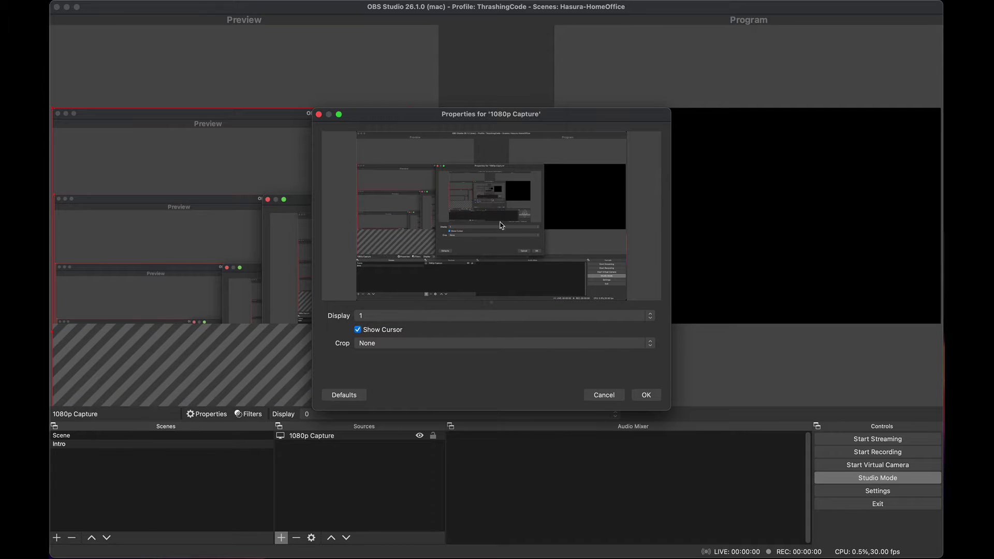
click(646, 394)
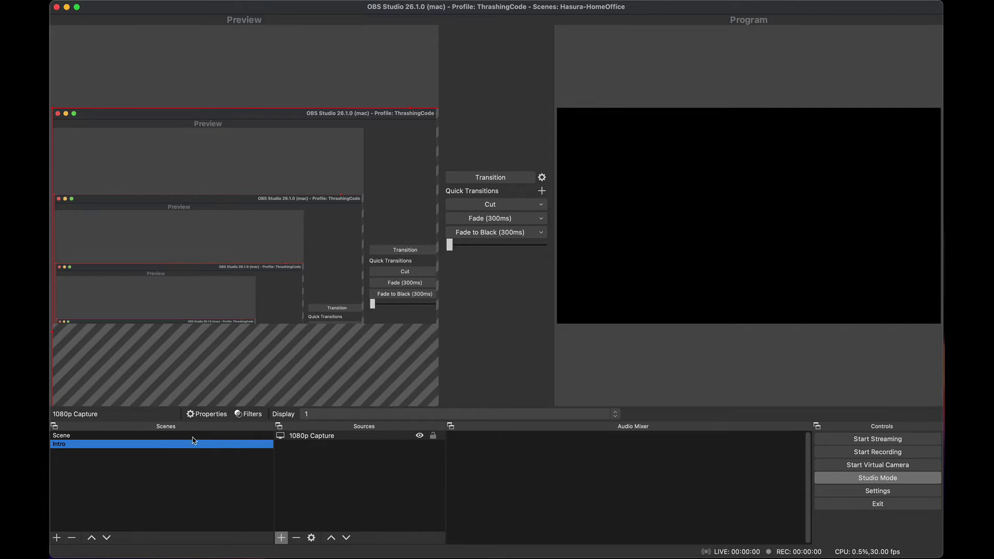
Transition the Intro scene to the program output, and reselect Intro and its 1080p Capture source.
click(514, 180)
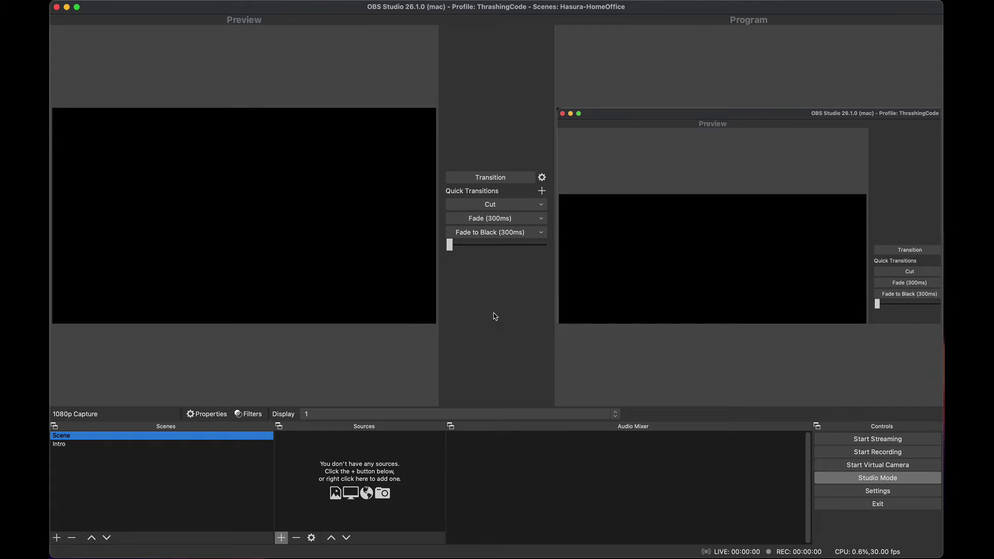
click(110, 445)
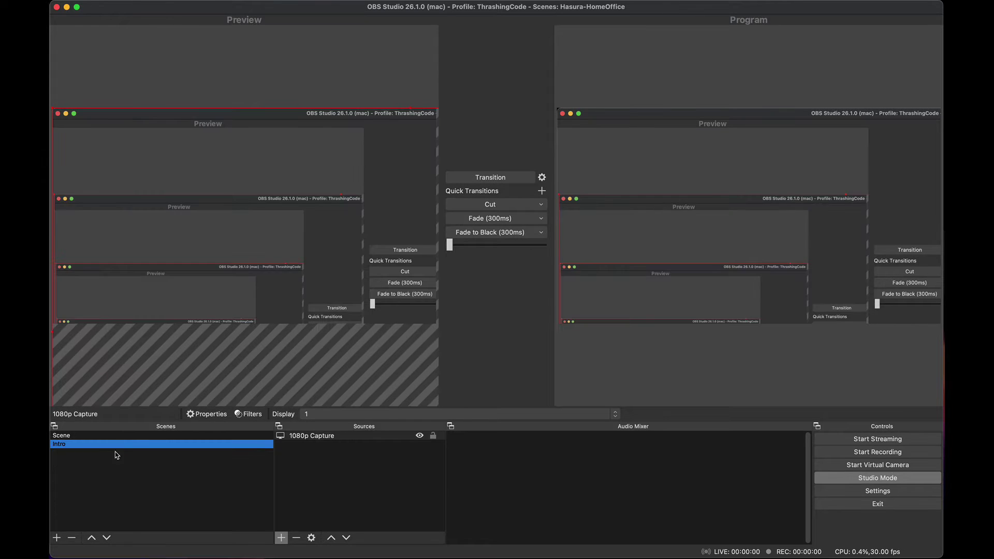
click(309, 438)
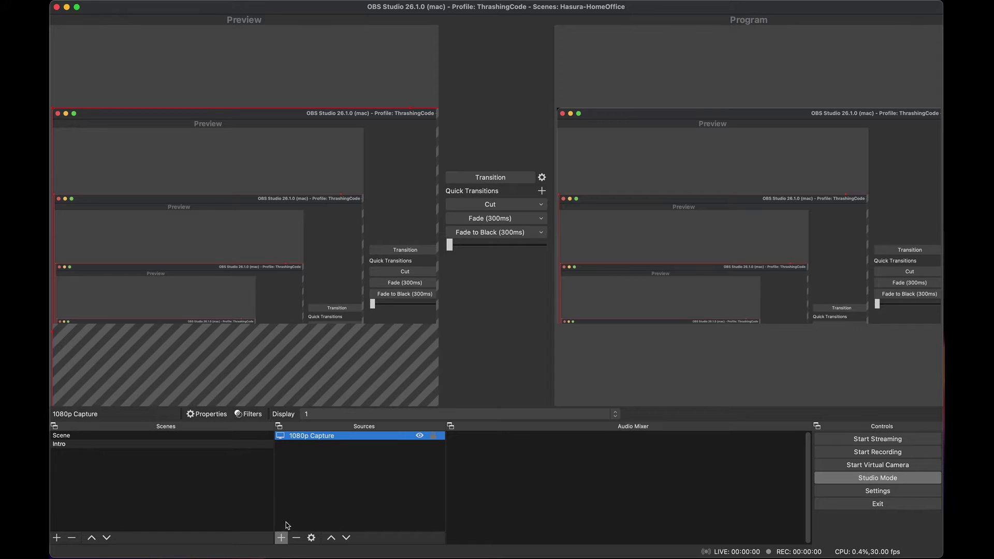
Add a new media source named IntroVideo to the Intro scene.
click(281, 537)
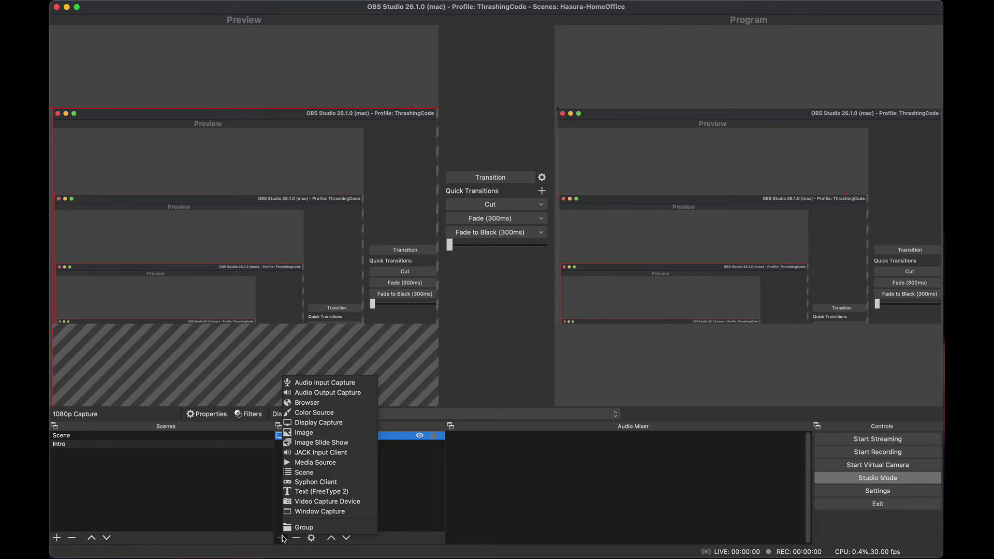
click(317, 464)
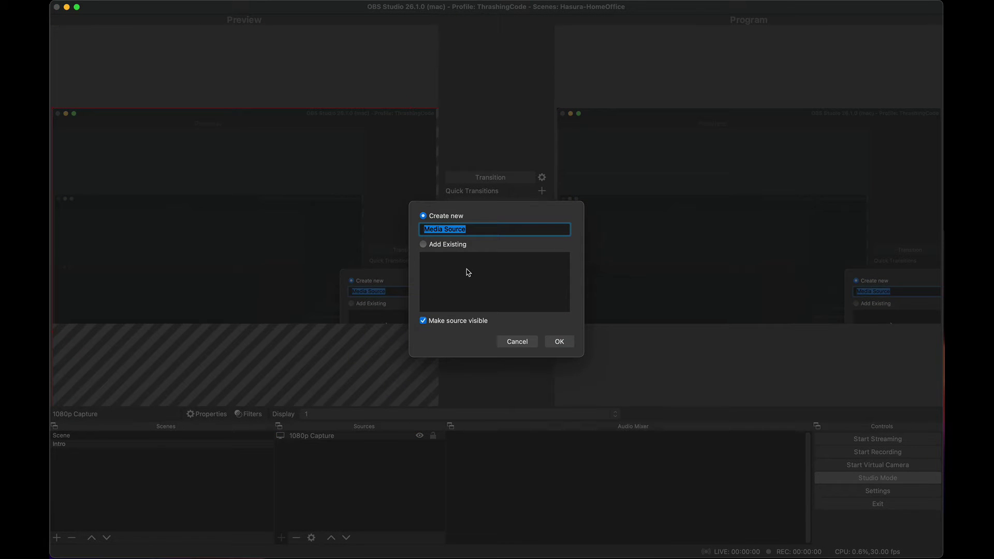
text(IntroVideo)
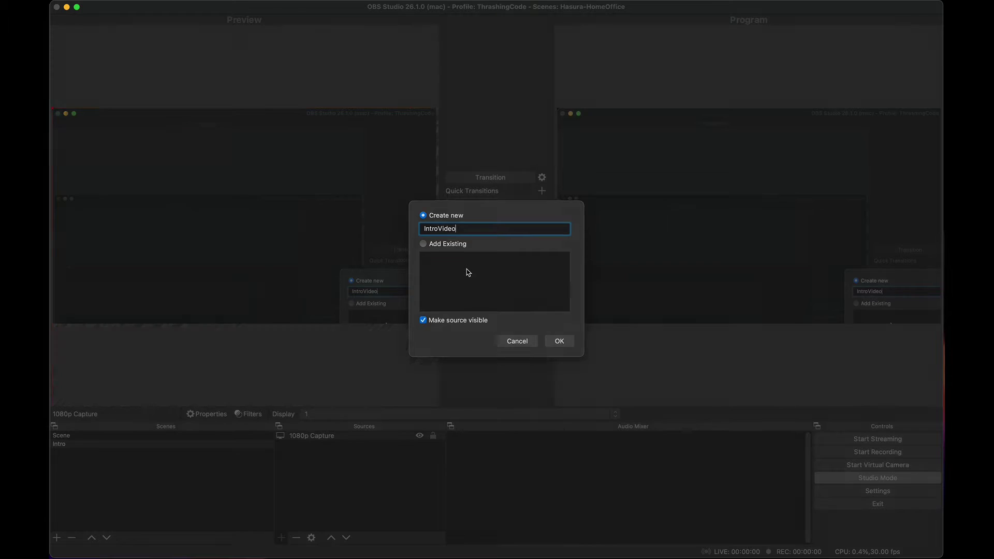
key(Return)
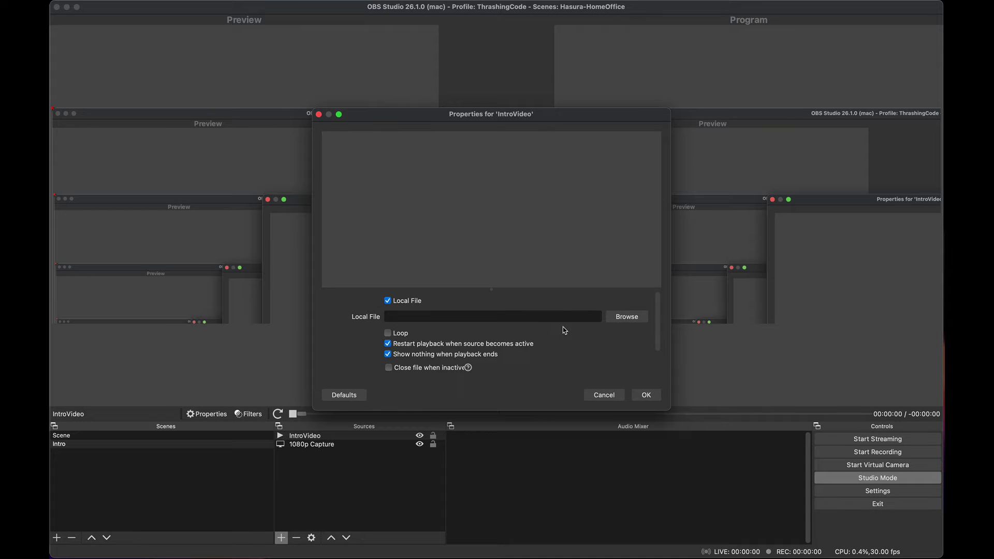
Set IntroVideo's local file to intro-hasura-coding.mp4 from the intro folder of Hasura Twitch in Dropbox.
click(627, 317)
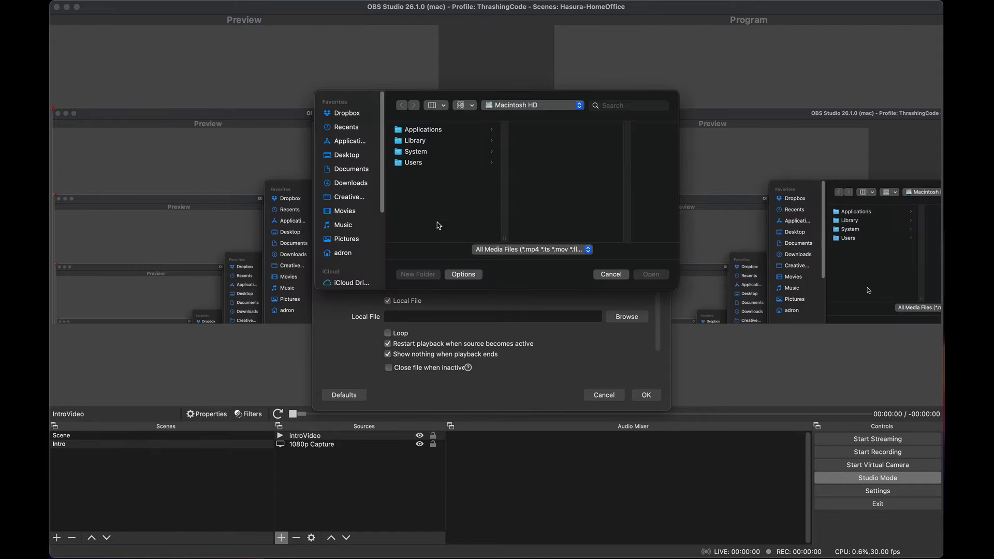
click(351, 113)
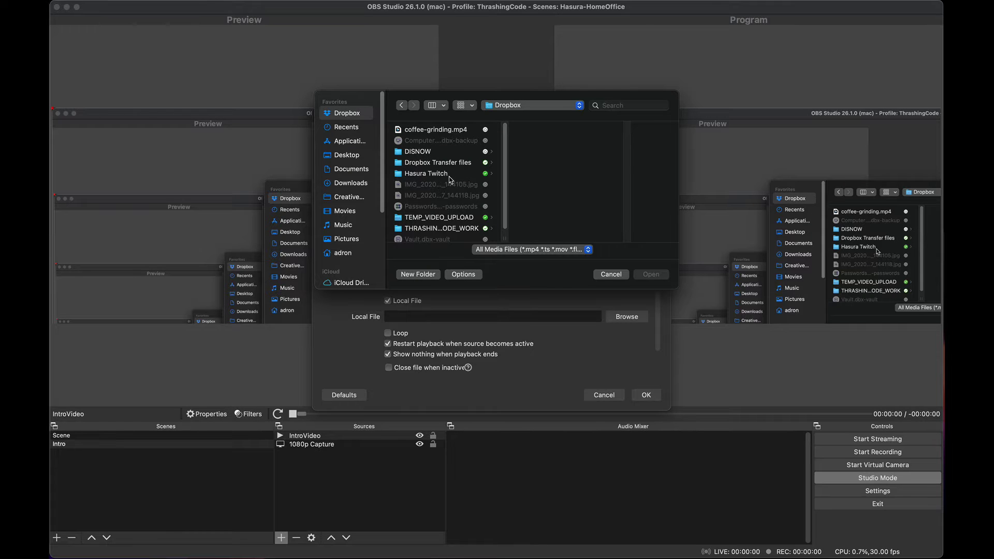
click(450, 176)
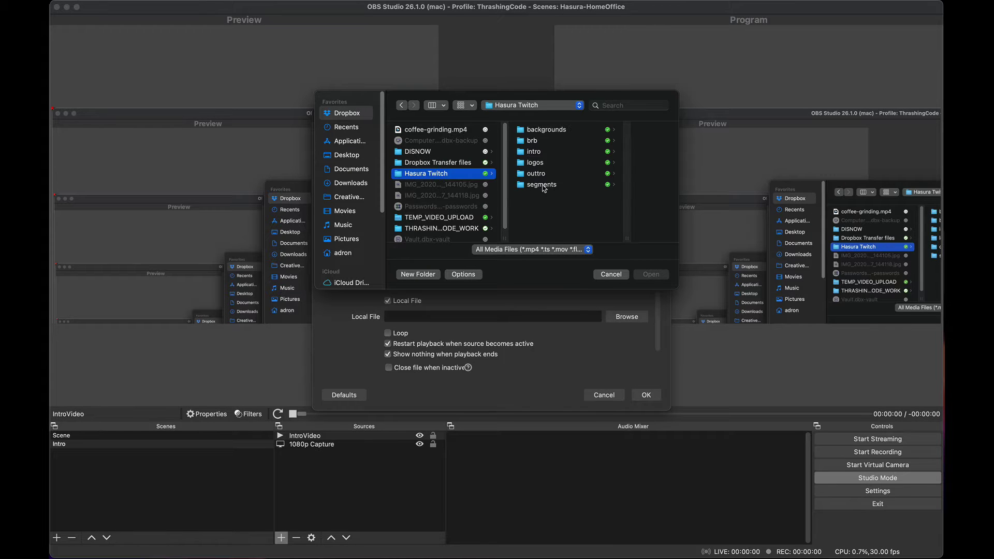
click(546, 152)
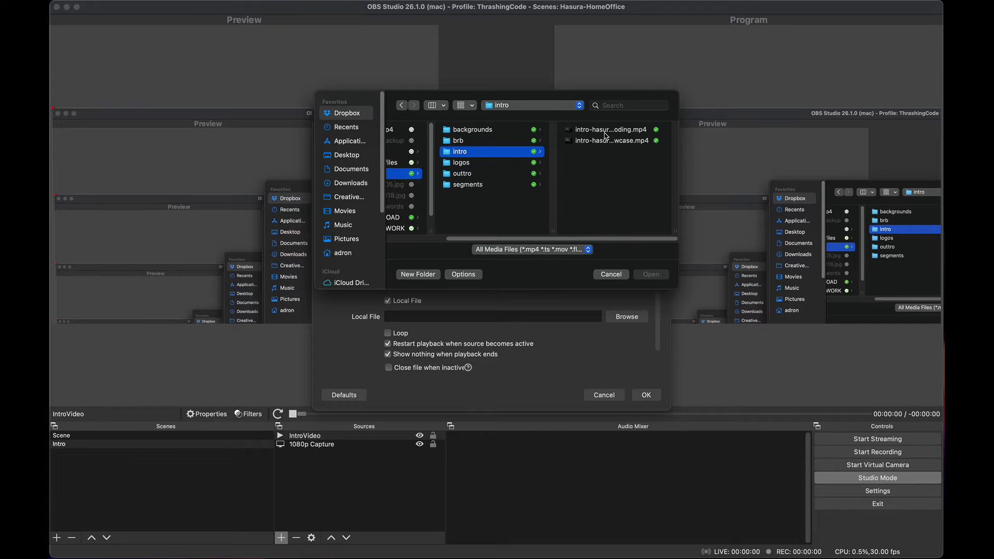
click(604, 132)
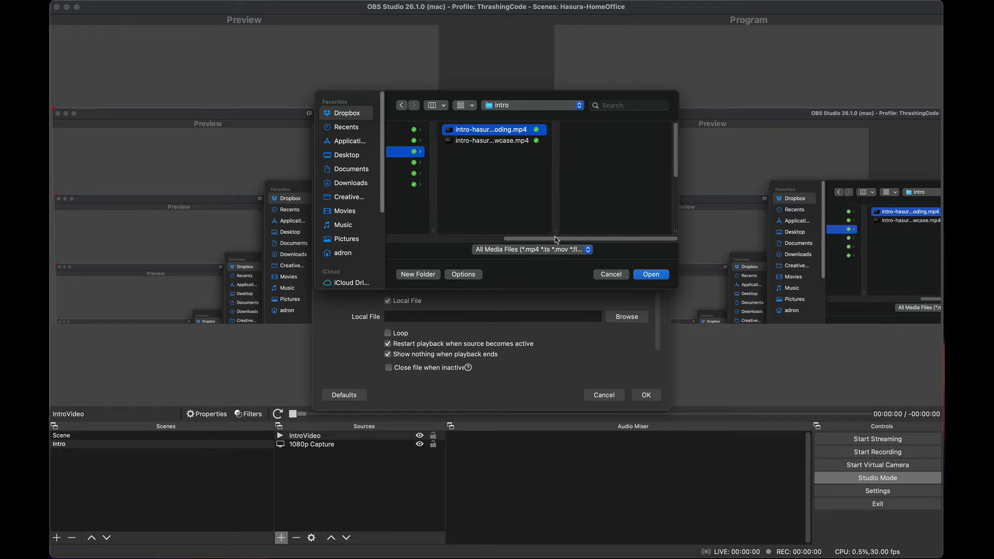
click(651, 275)
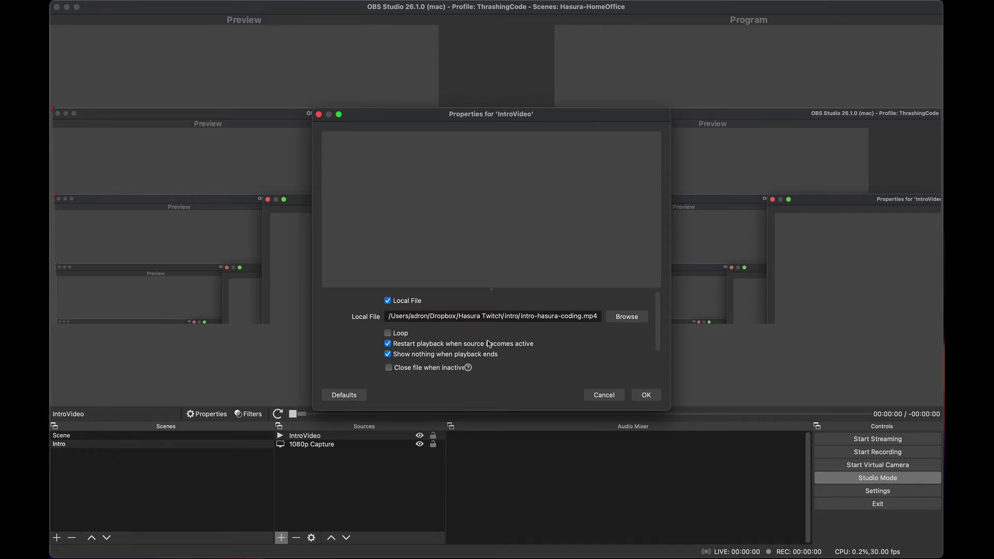
click(646, 395)
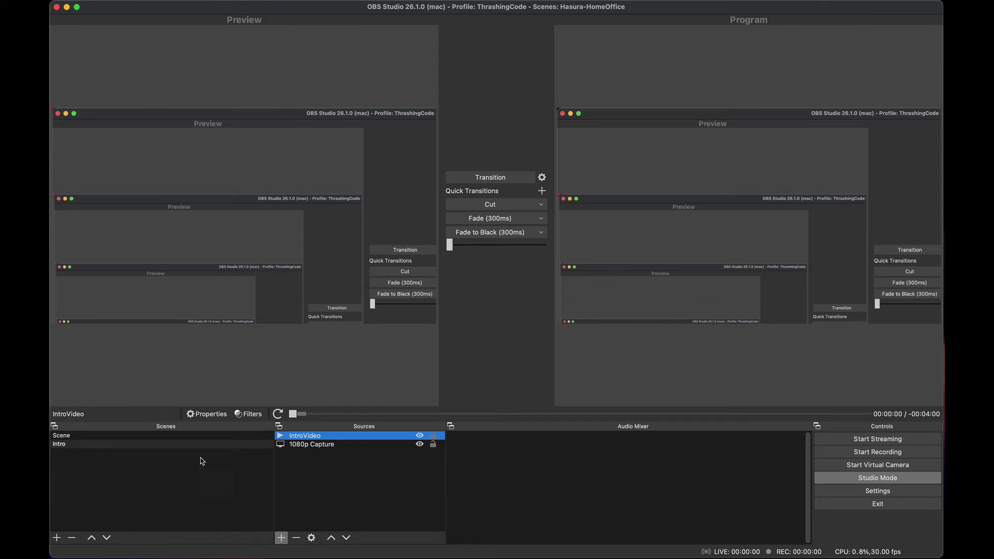
Remove the 1080p Capture source from the Intro scene and switch the preview to the scene named Scene.
click(294, 447)
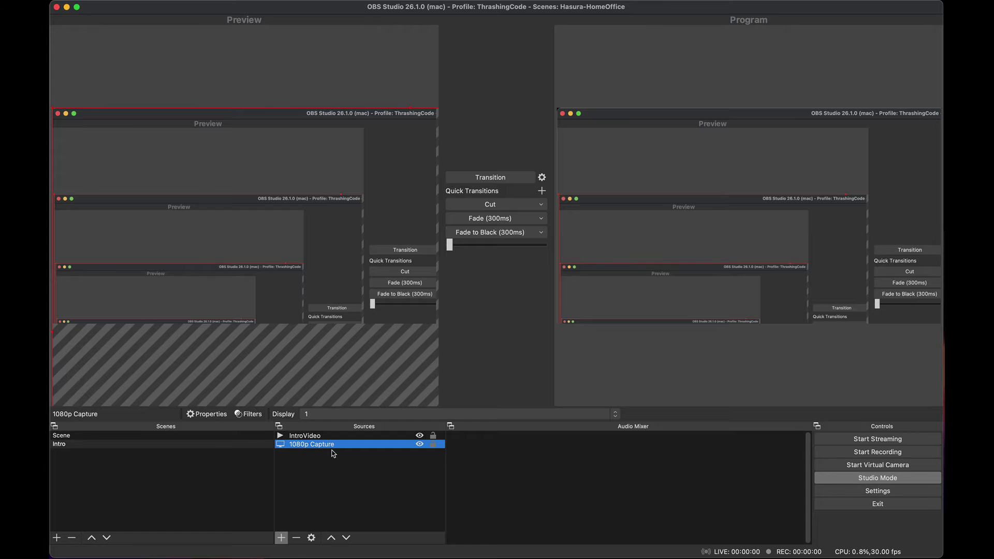
click(296, 537)
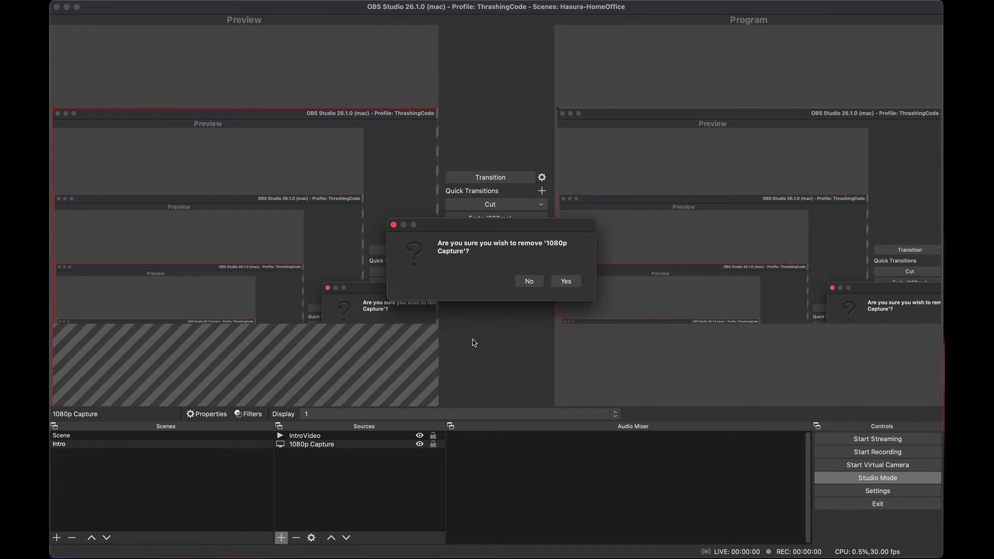
click(565, 282)
click(65, 445)
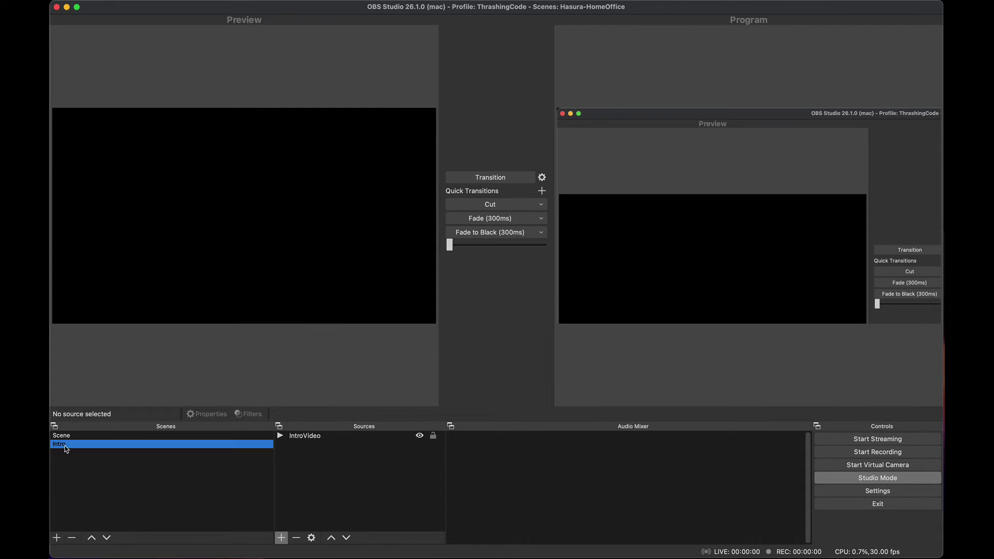
click(71, 437)
click(282, 537)
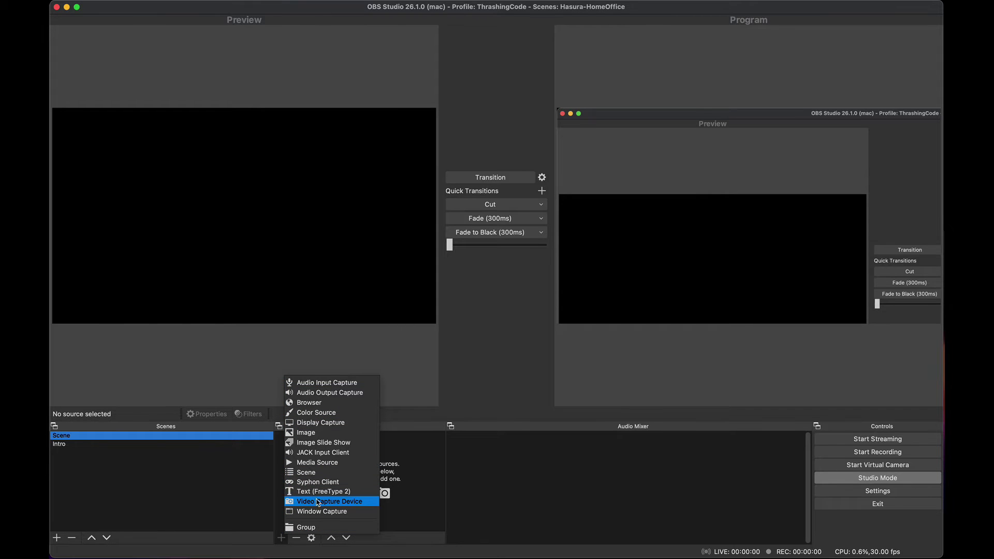
click(316, 511)
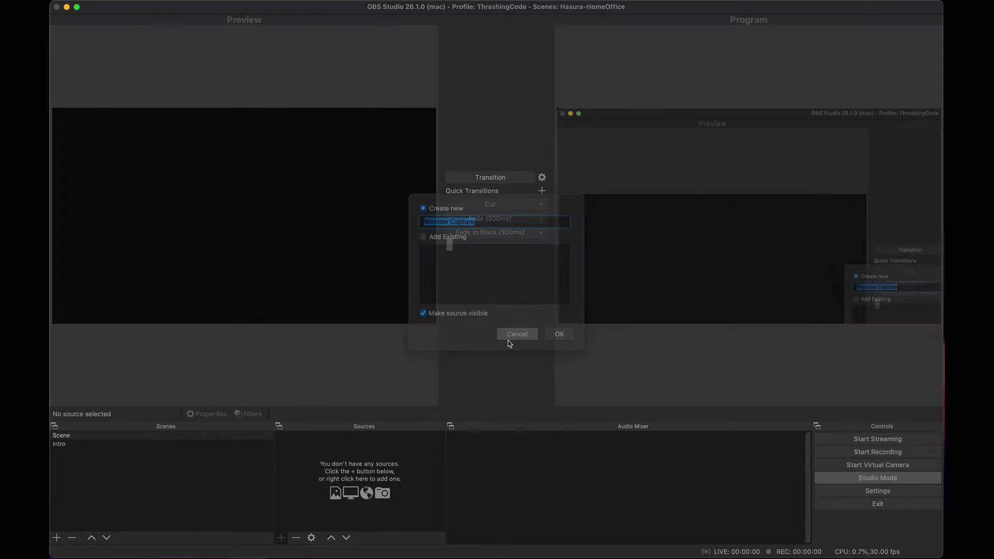
click(508, 342)
Add the existing 1080p Capture display source to the scene named Scene.
click(281, 538)
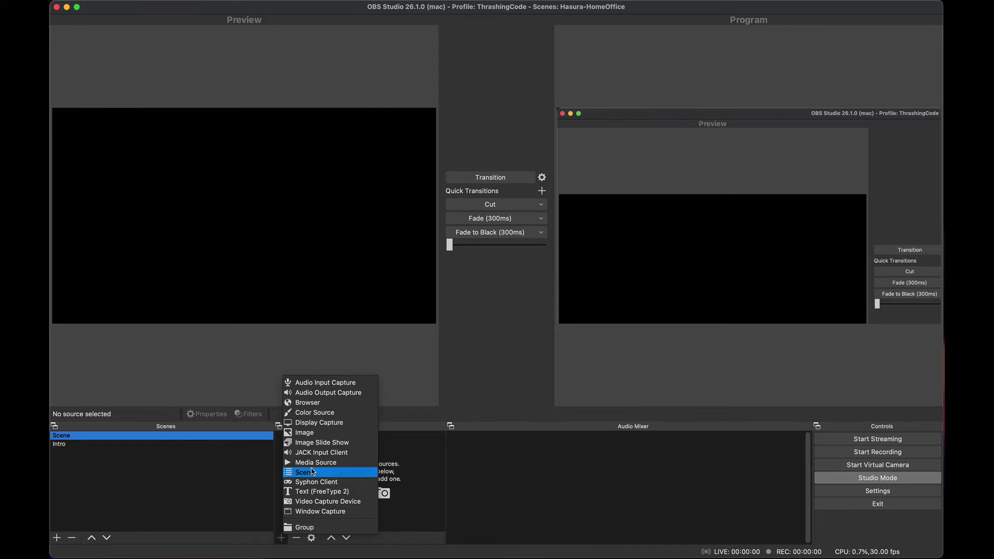
click(318, 423)
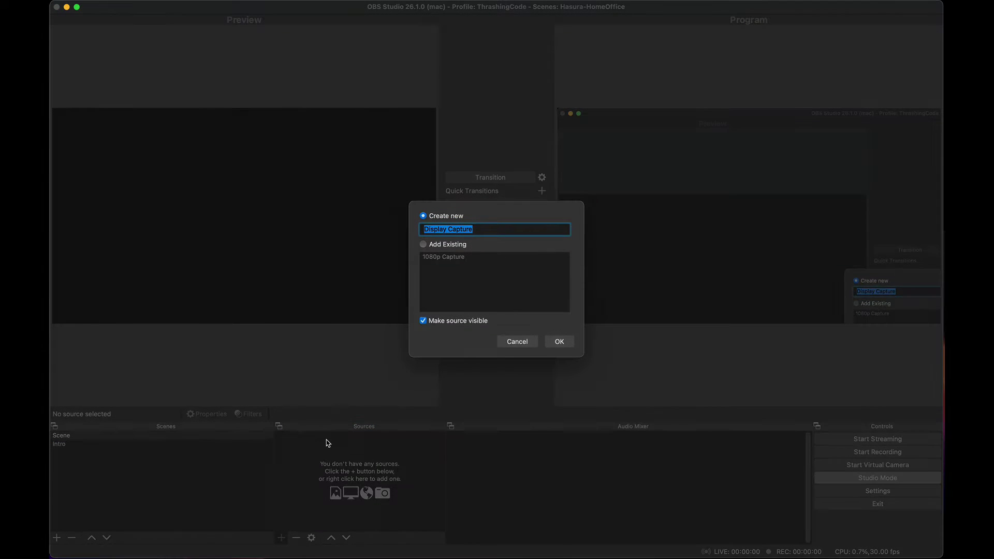
click(425, 244)
click(437, 258)
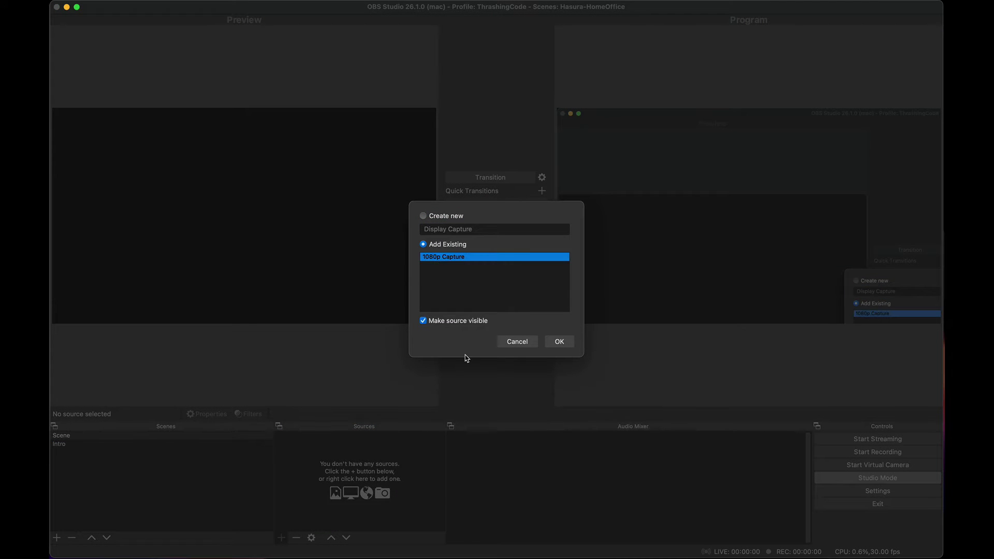
click(556, 345)
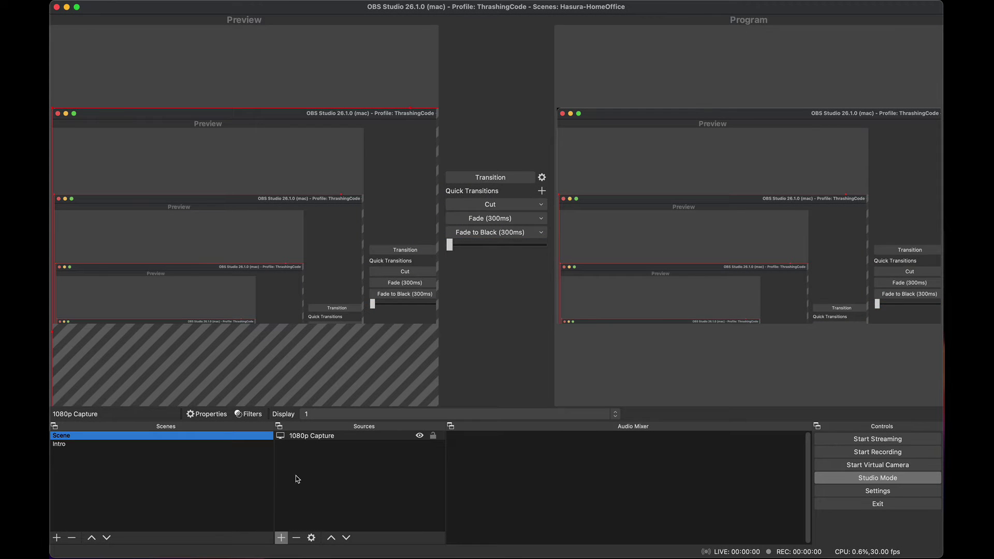
Preview the Intro scene and transition it to the program output so the intro video plays.
click(145, 445)
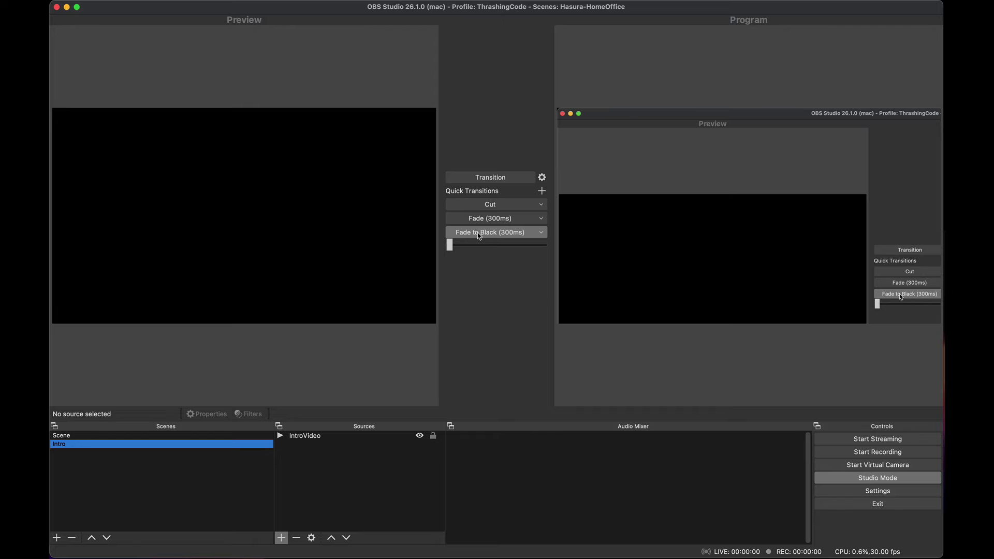
click(490, 181)
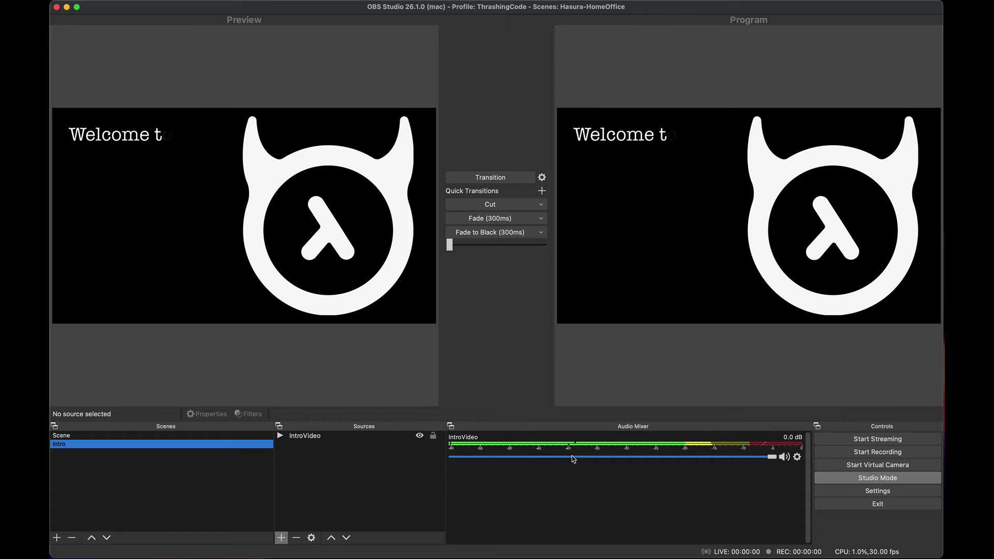
Lower IntroVideo's volume to -0.5 dB in the audio mixer and view its advanced audio properties.
mouse_move(771, 456)
mouse_down()
mouse_move(495, 454)
mouse_move(766, 464)
mouse_up()
click(797, 457)
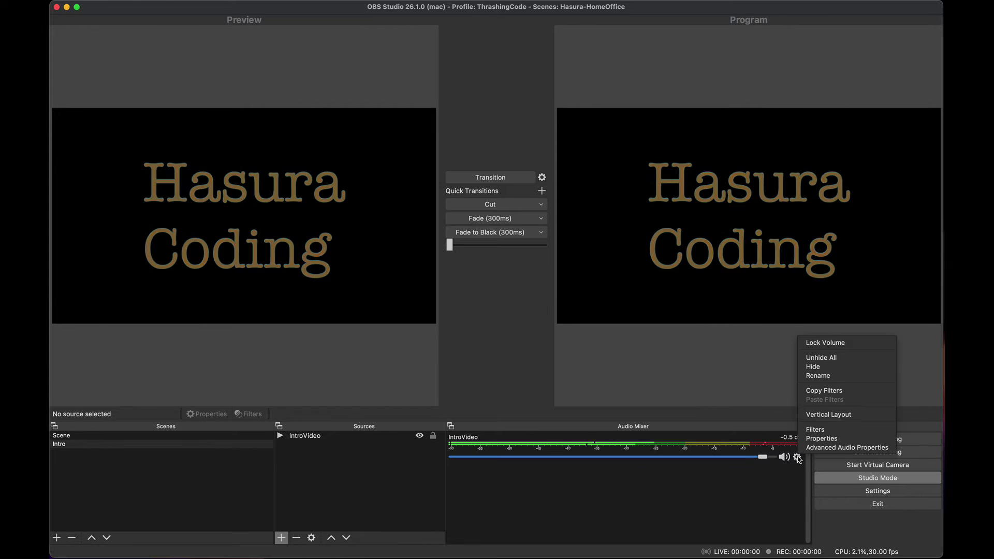
click(847, 447)
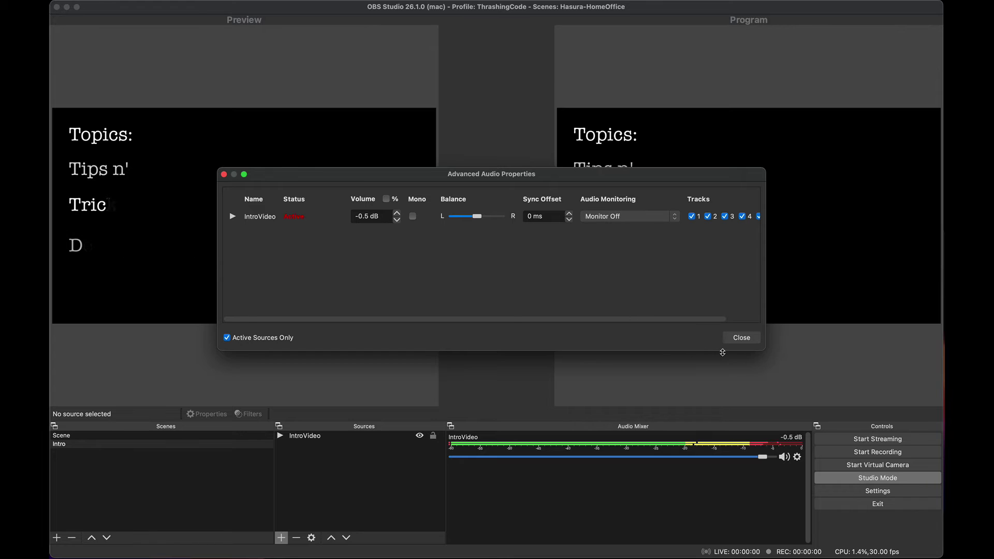
click(742, 338)
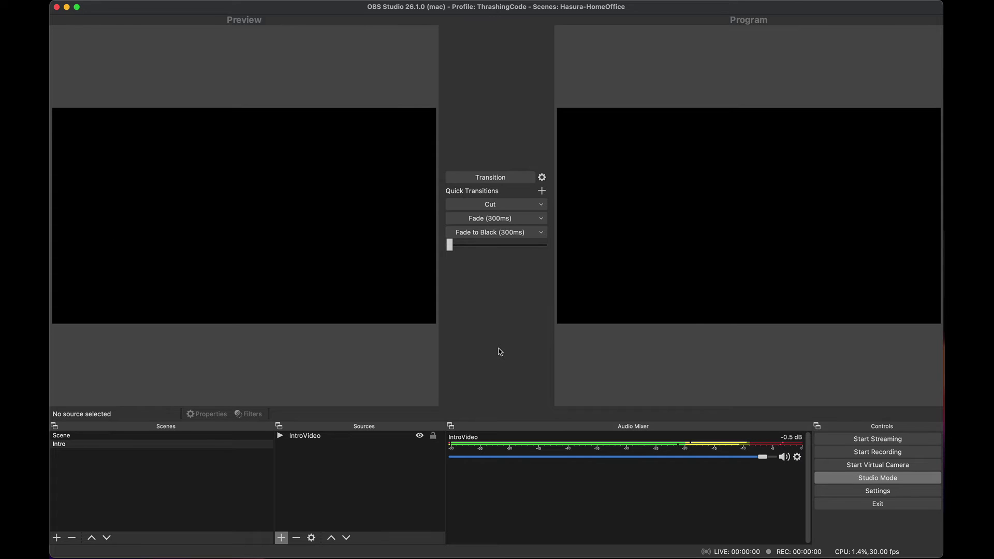
click(381, 440)
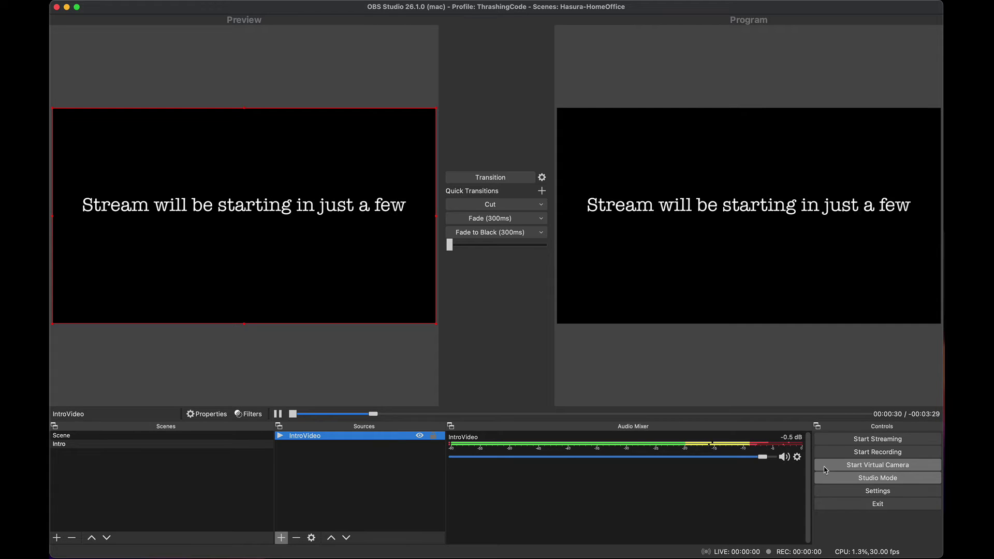
click(796, 457)
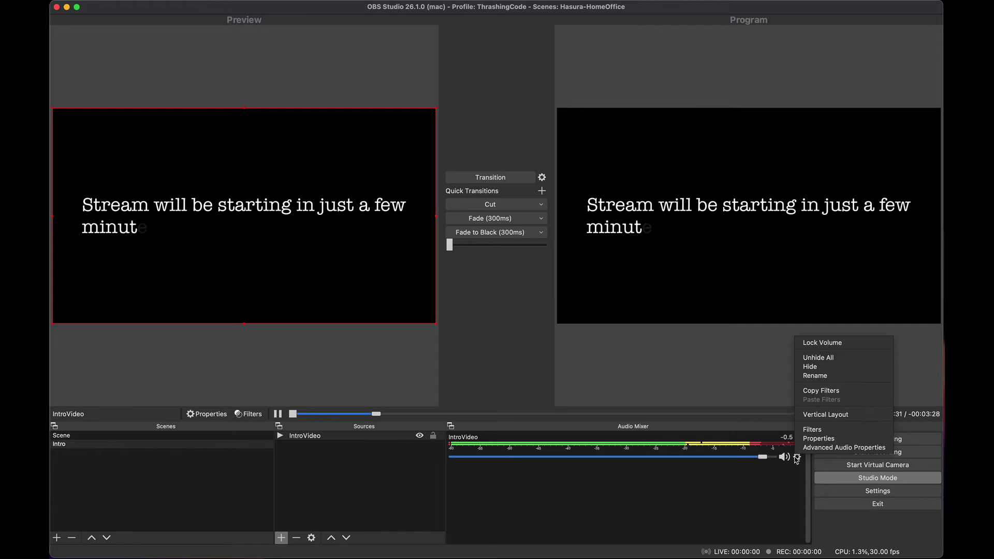
click(823, 437)
click(604, 395)
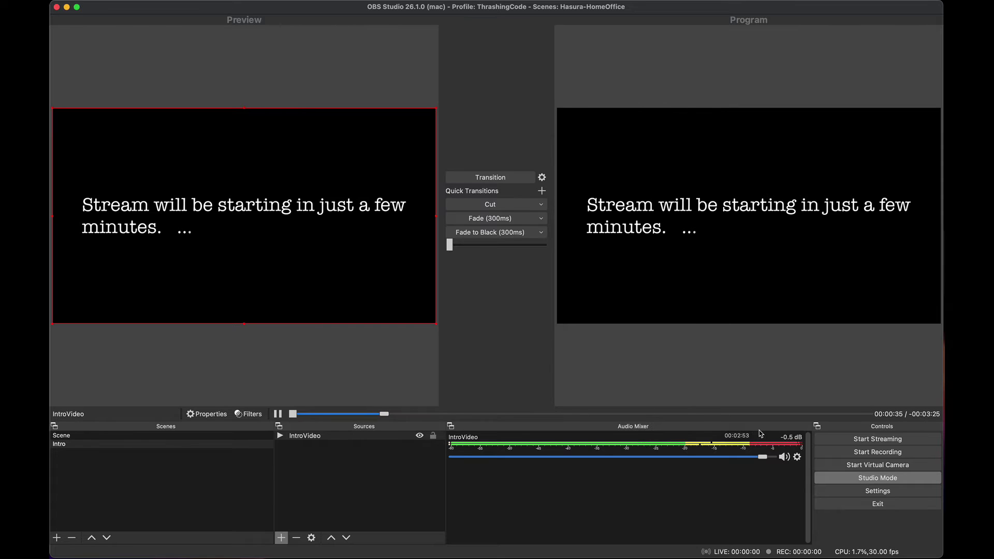
Review IntroVideo's audio monitoring options in its advanced audio properties and lower its mixer volume to about -7.3 dB.
click(798, 460)
click(818, 454)
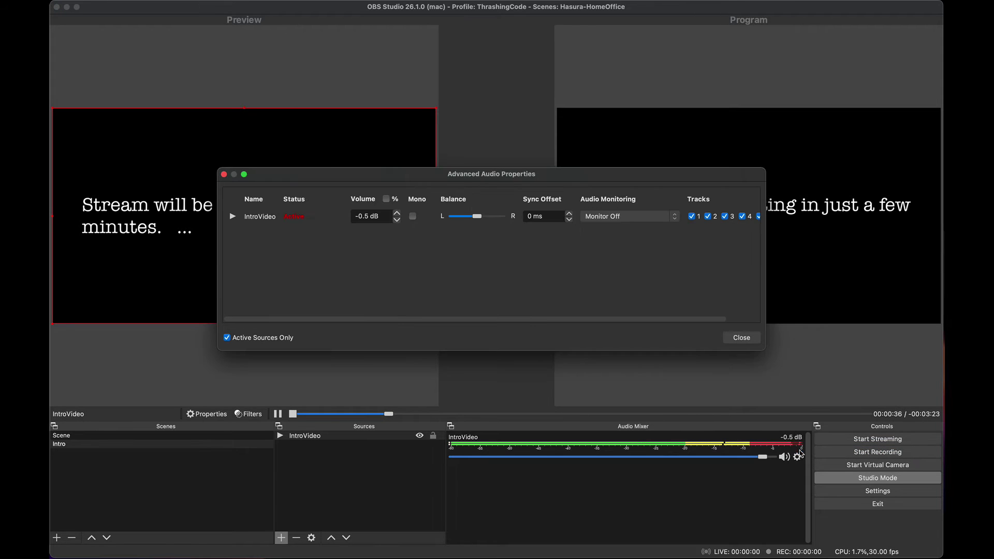
click(619, 217)
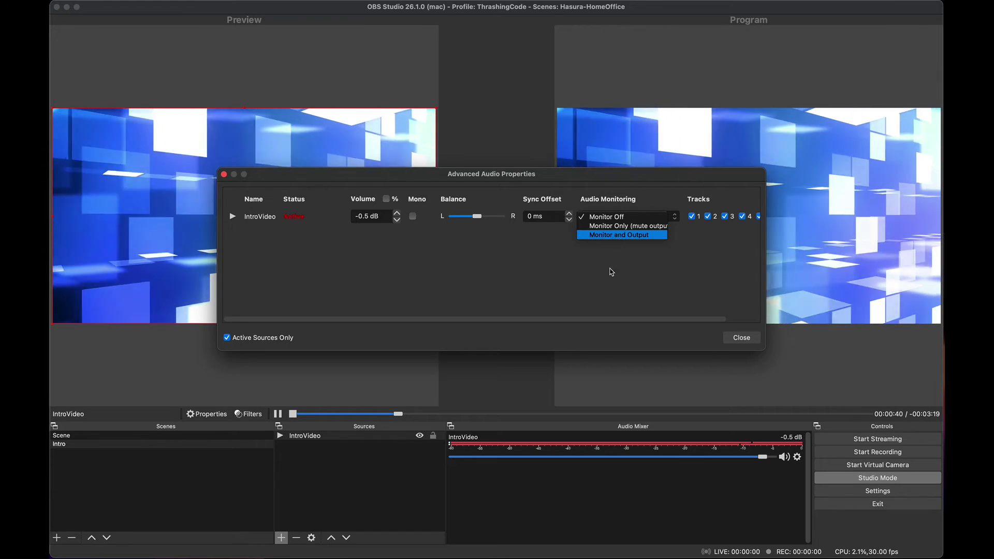
click(676, 298)
click(742, 338)
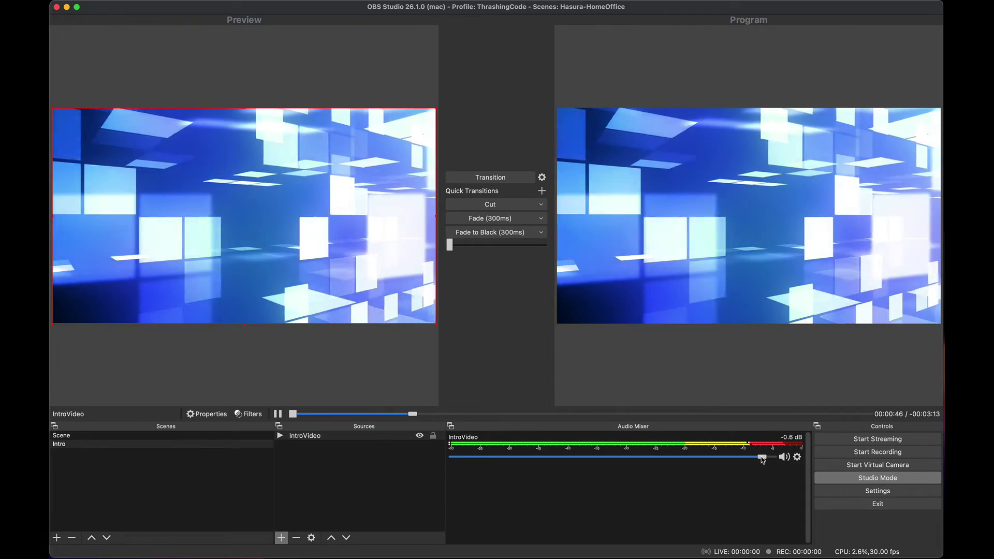
drag(764, 458, 682, 457)
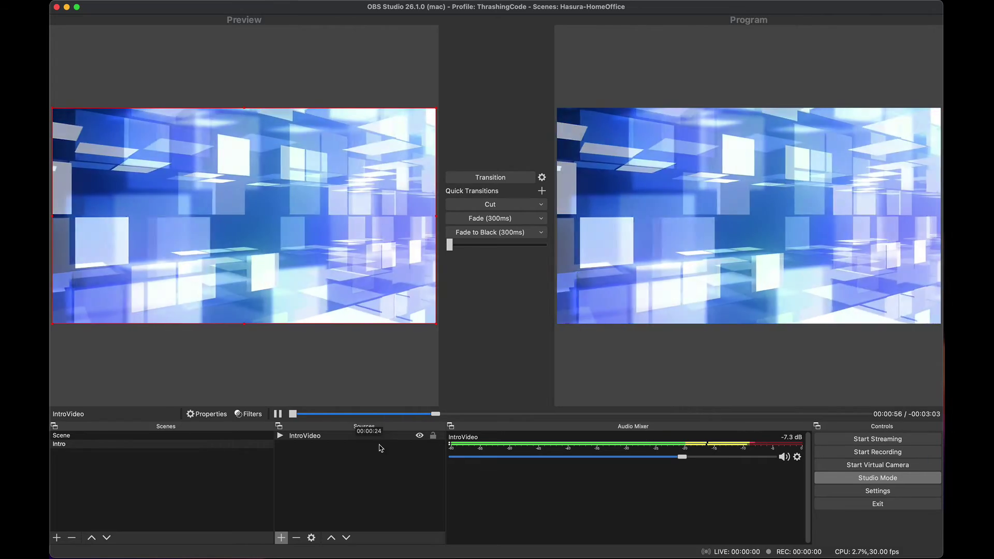
Create a scene named Outtro and add a new media source named OuttroVideo to it.
click(57, 538)
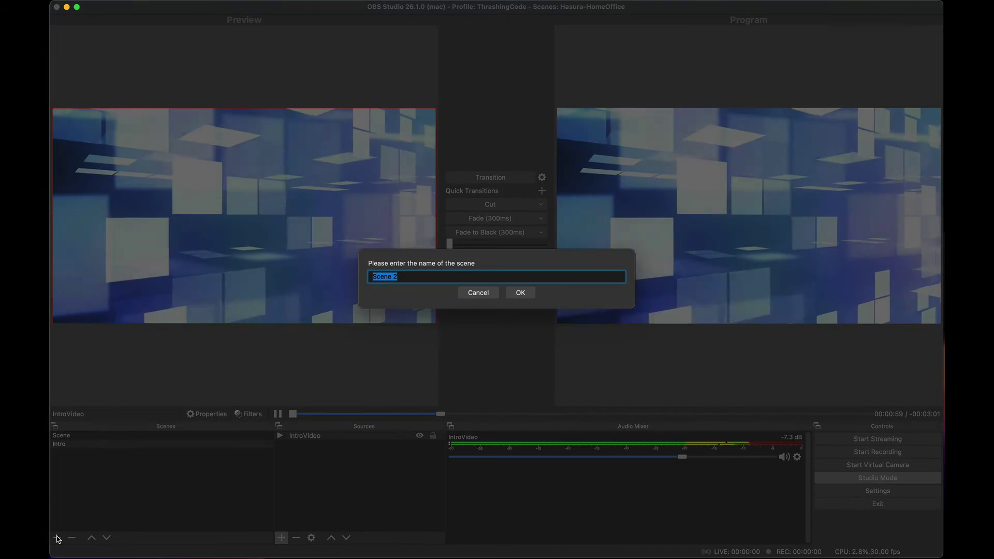
text(Outtro)
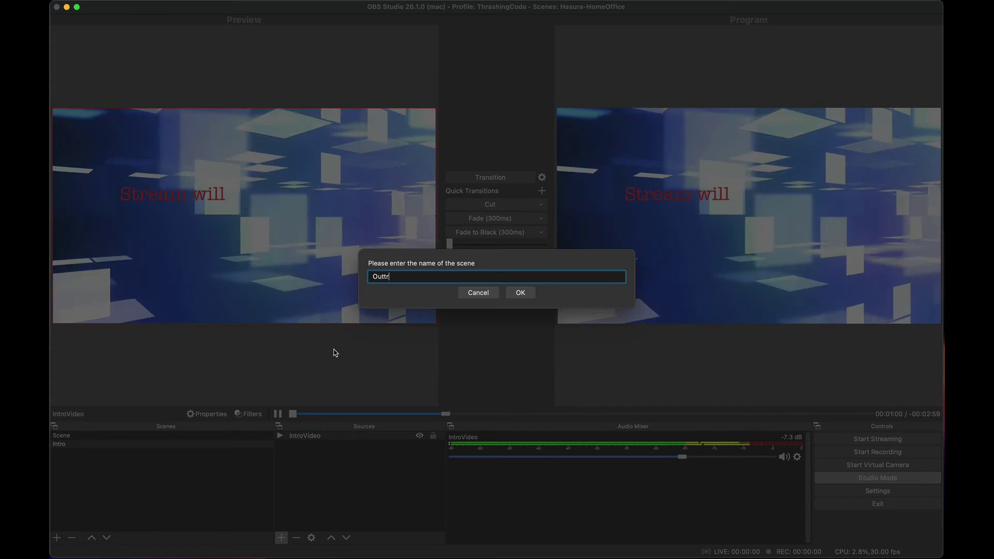
key(Return)
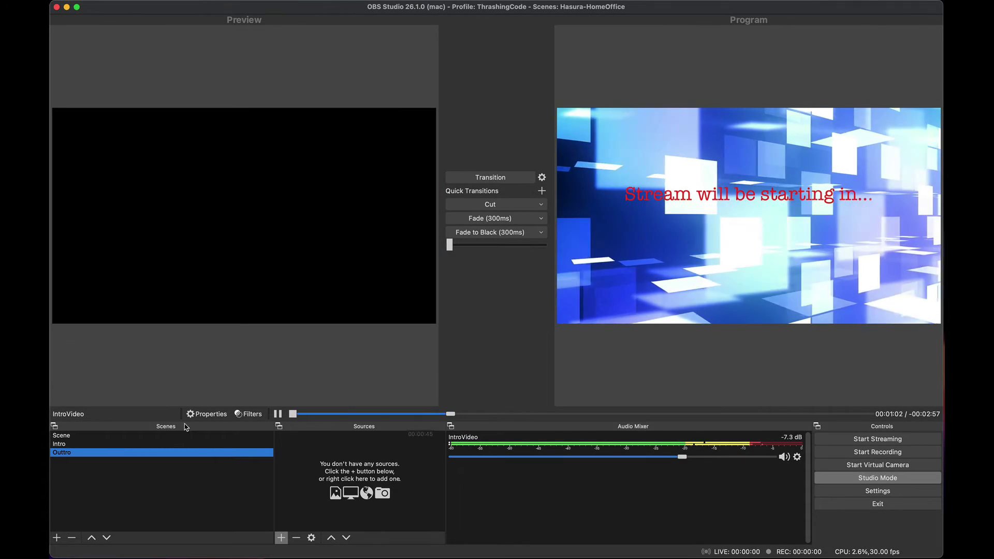
click(281, 537)
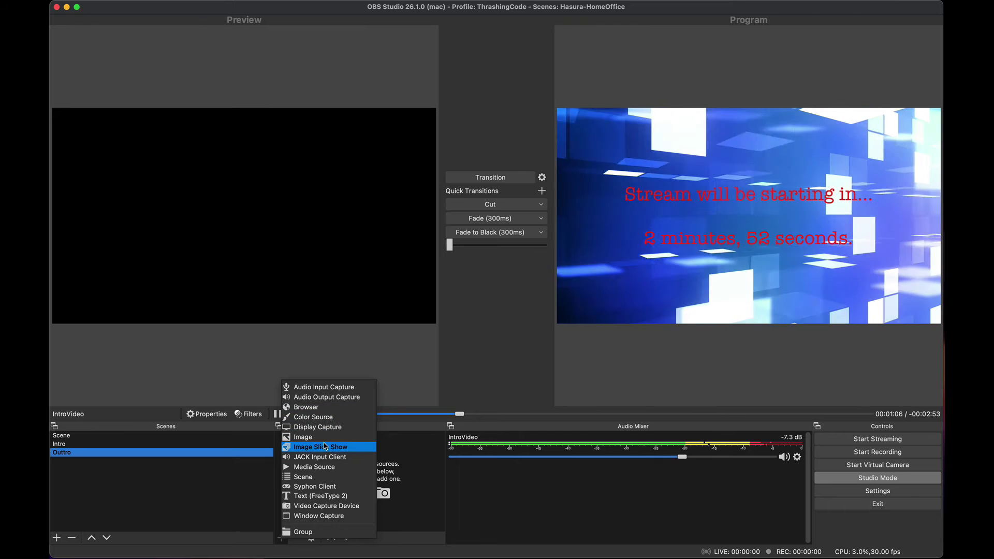
click(314, 467)
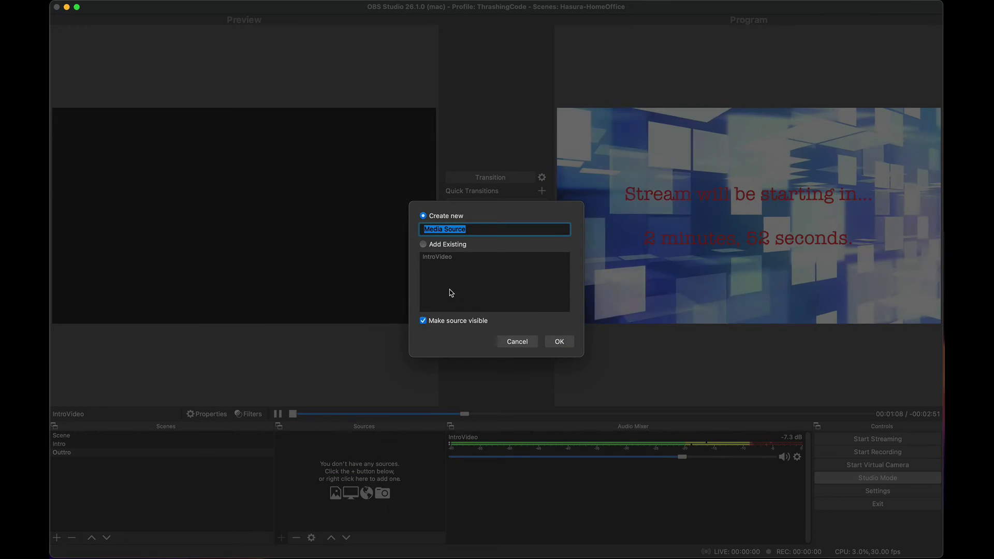
text(OuttroVideo)
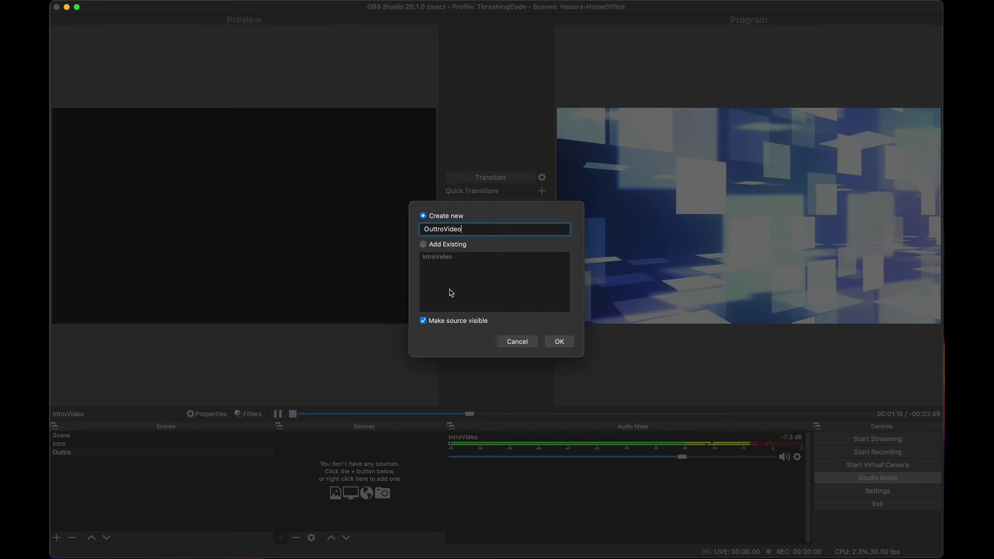
key(Return)
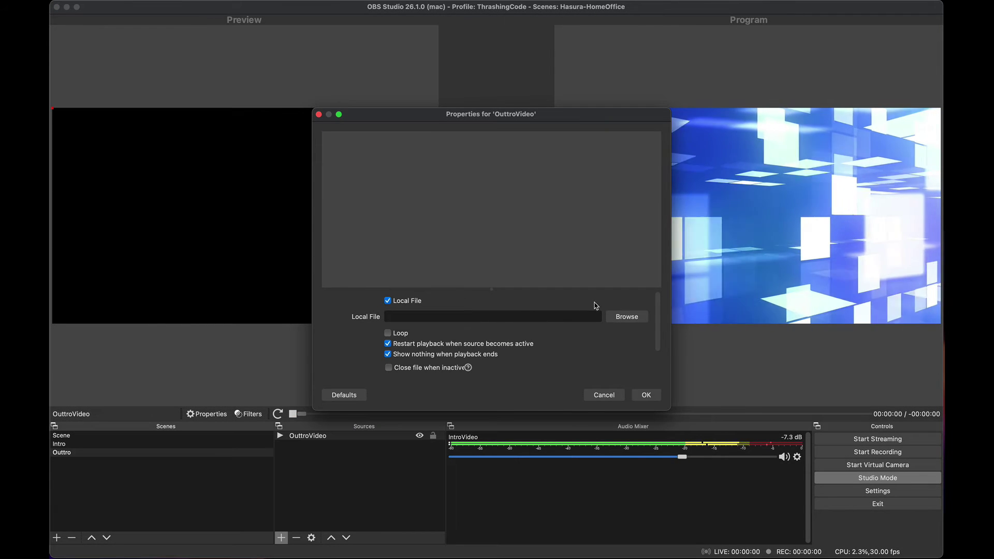
Set OuttroVideo's local file to outtro.mp4 from the outtro folder of Hasura Twitch in Dropbox.
click(626, 316)
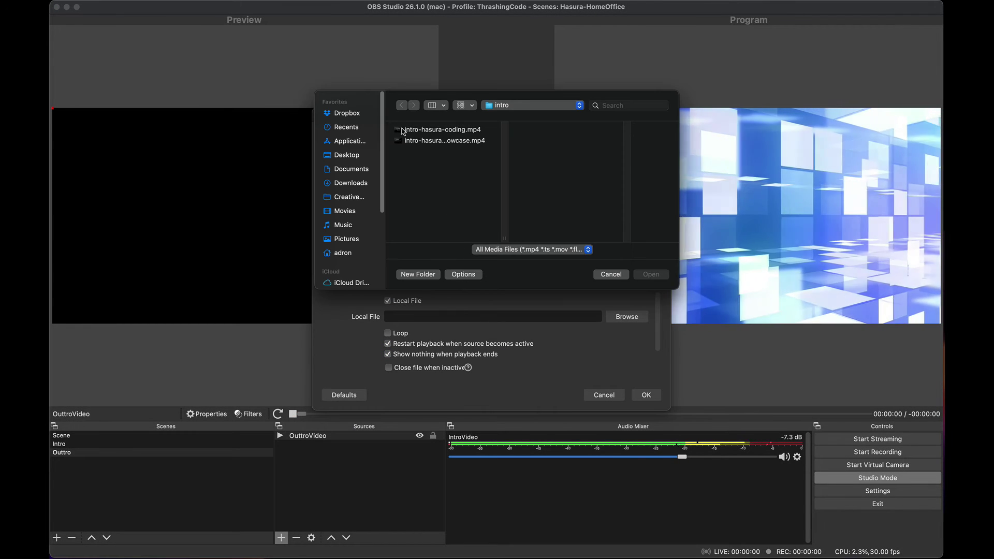
click(499, 108)
click(513, 116)
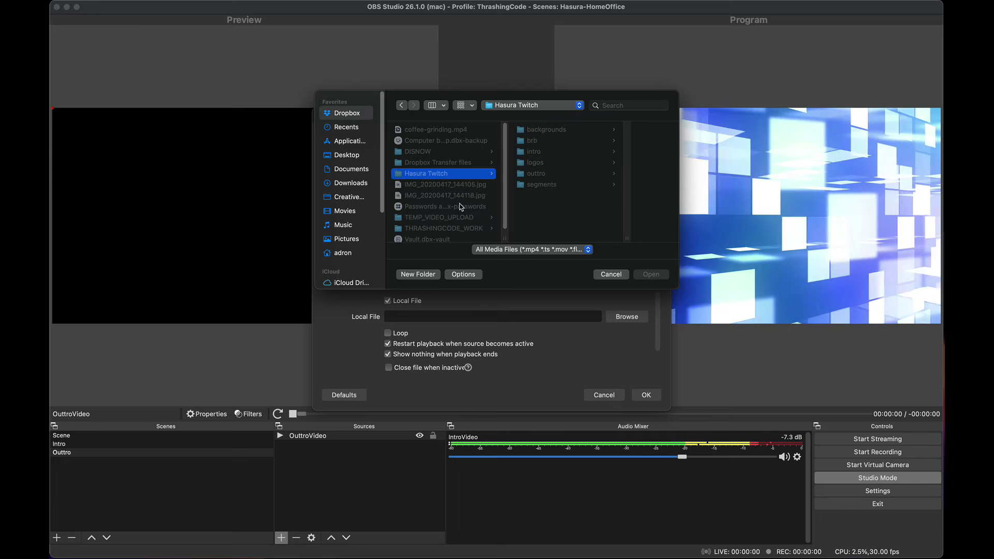
click(539, 179)
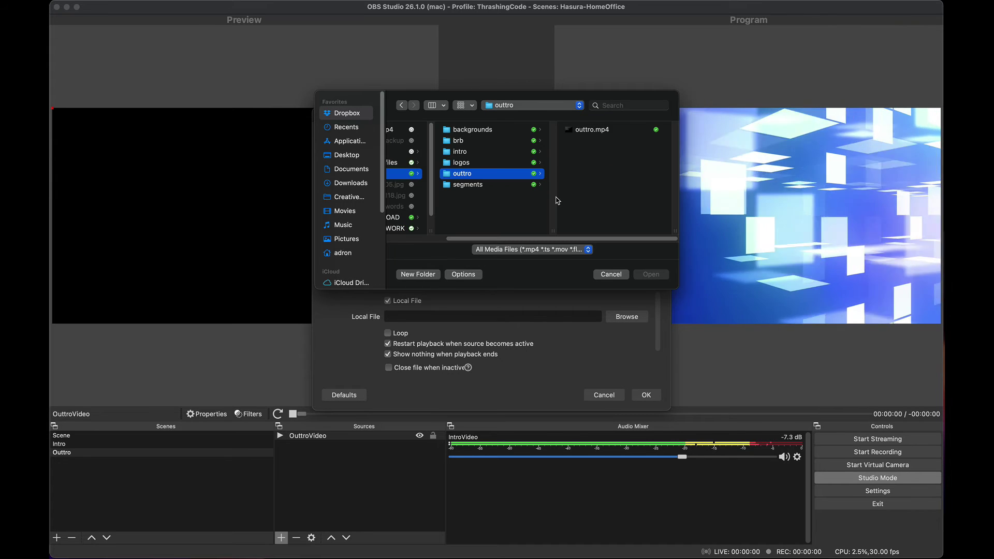
click(590, 131)
click(650, 275)
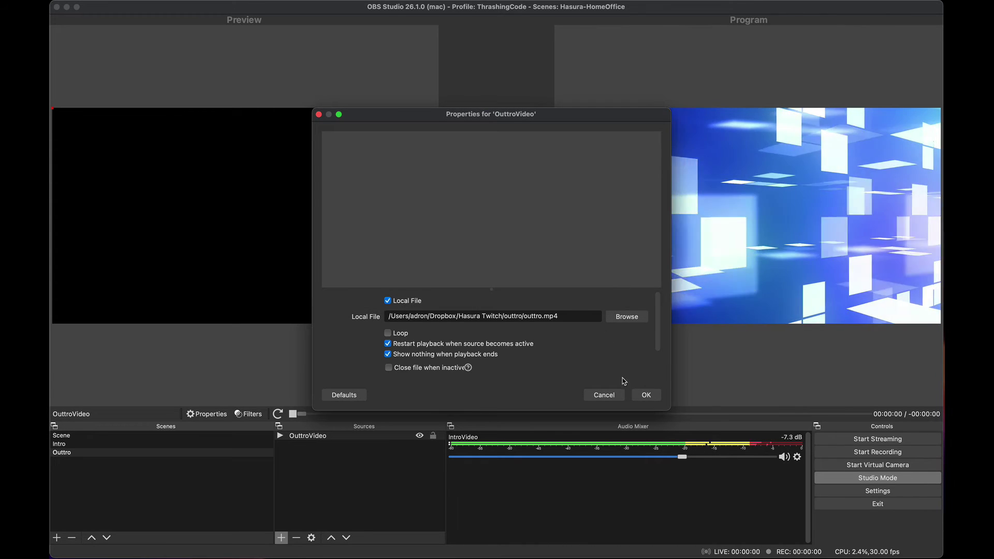
click(646, 395)
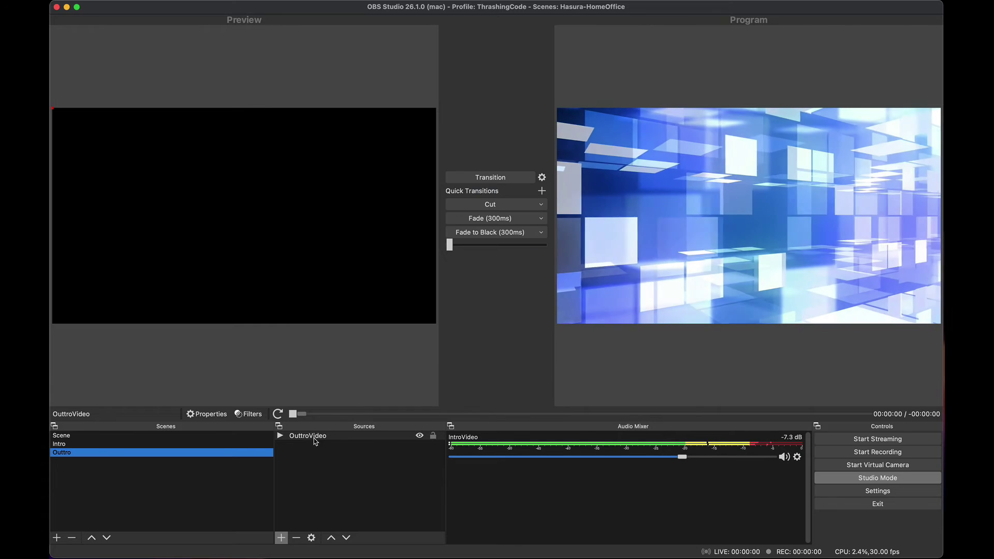
Create a scene named BRB and add a new media source named BRBVideo to it.
click(58, 537)
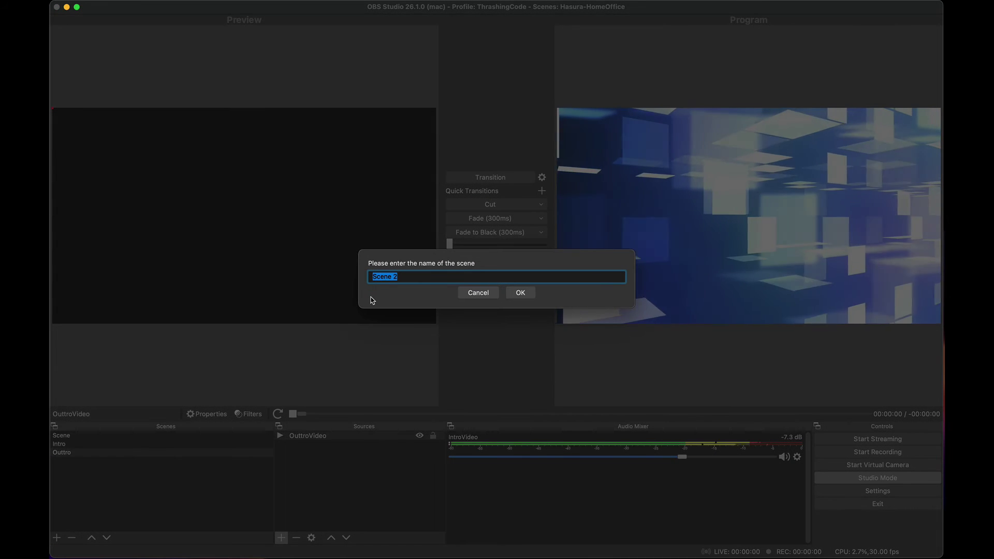
text(BRB)
key(Return)
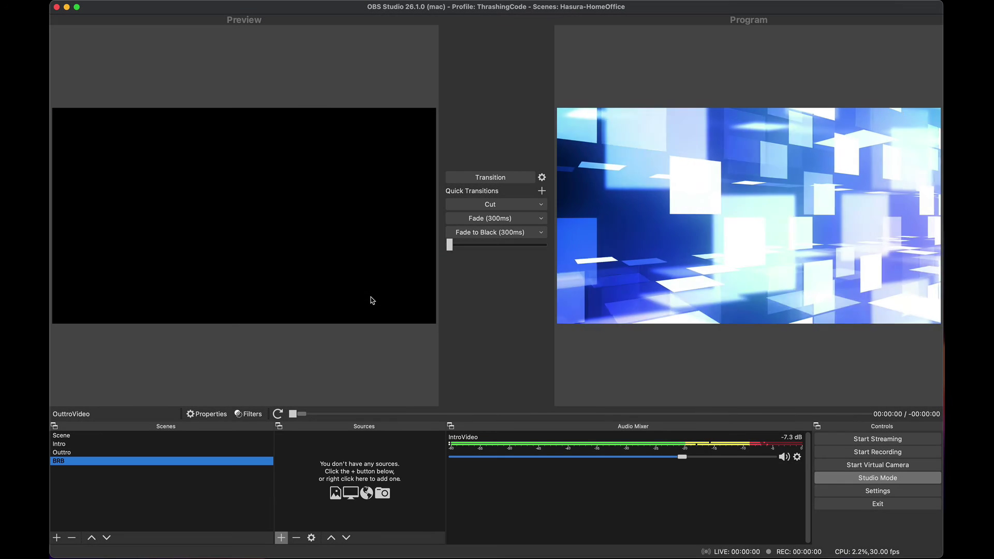
click(281, 537)
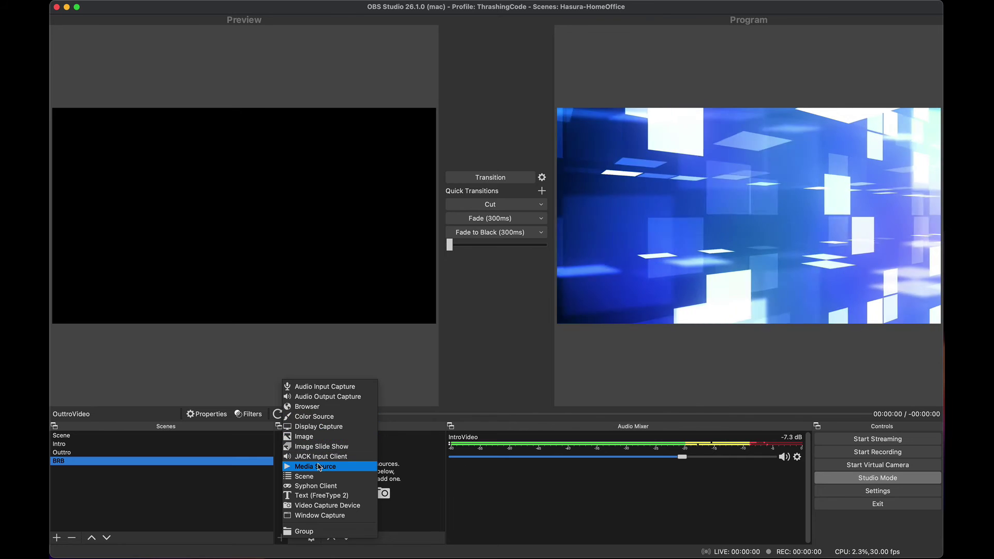
click(315, 467)
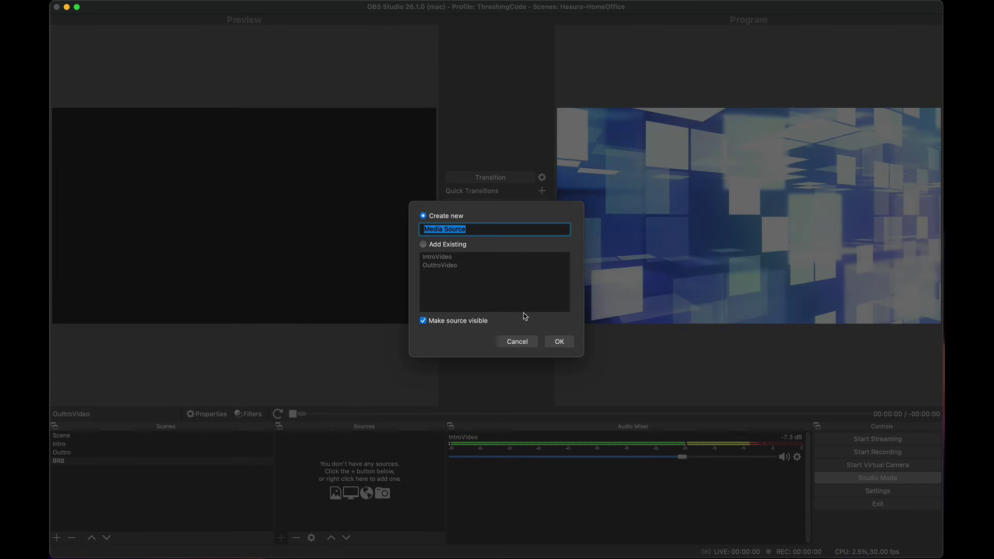
text(BRBVideo)
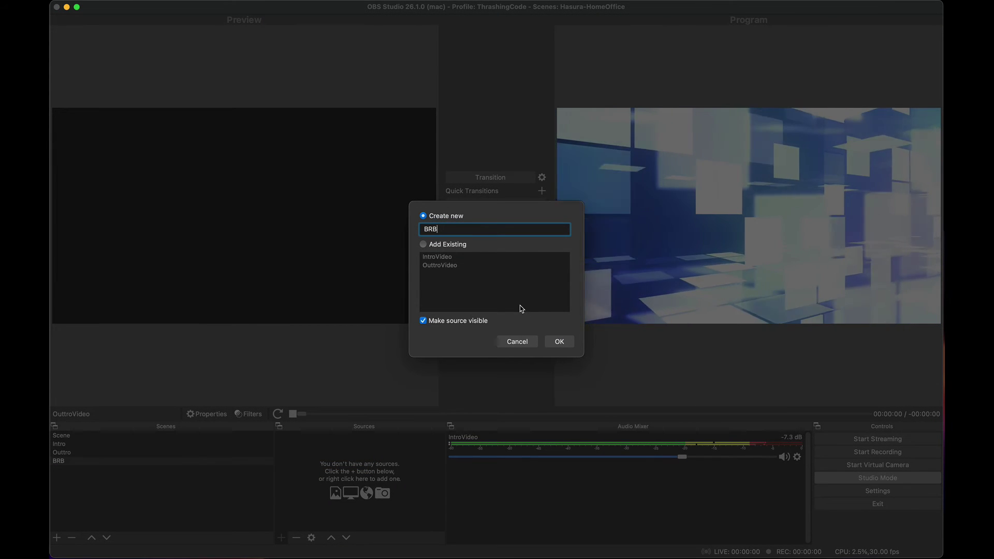
key(Return)
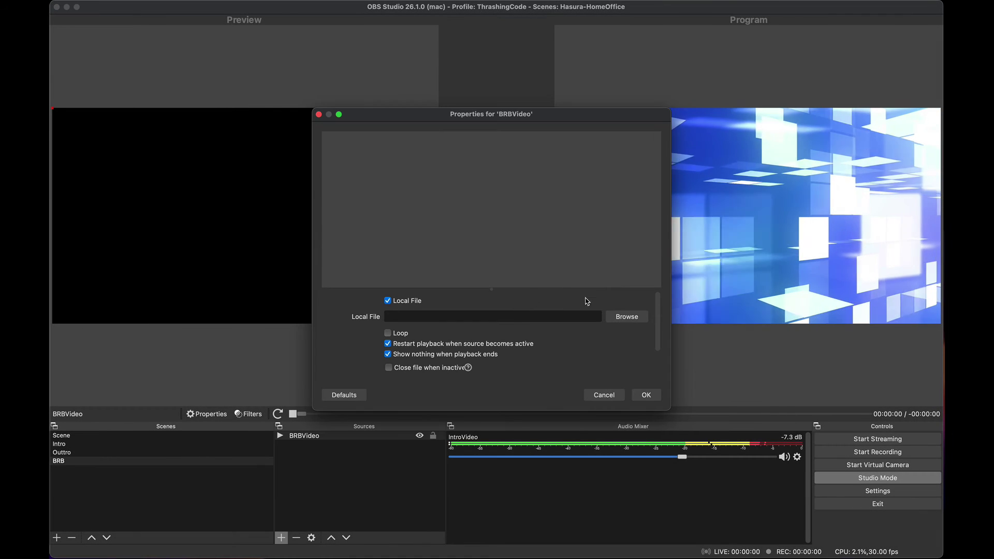
Set BRBVideo's local file to brb.mp4 from the brb folder of Hasura Twitch in Dropbox, with looping enabled.
click(619, 316)
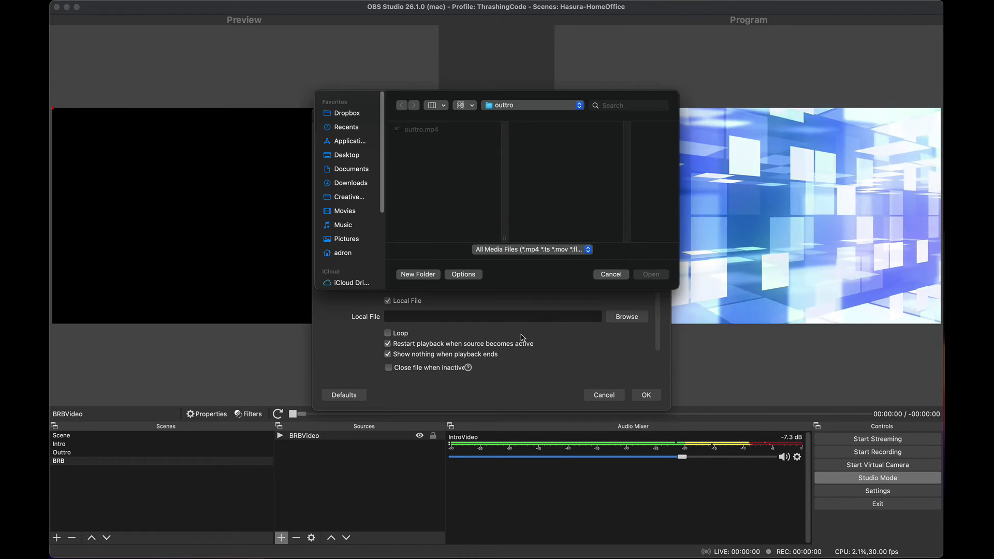
click(490, 106)
click(499, 115)
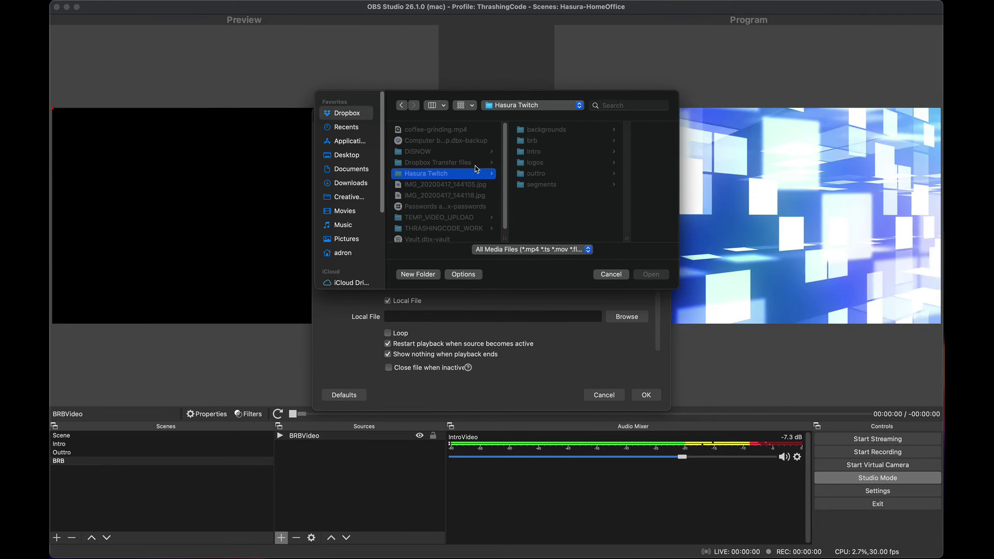
click(550, 142)
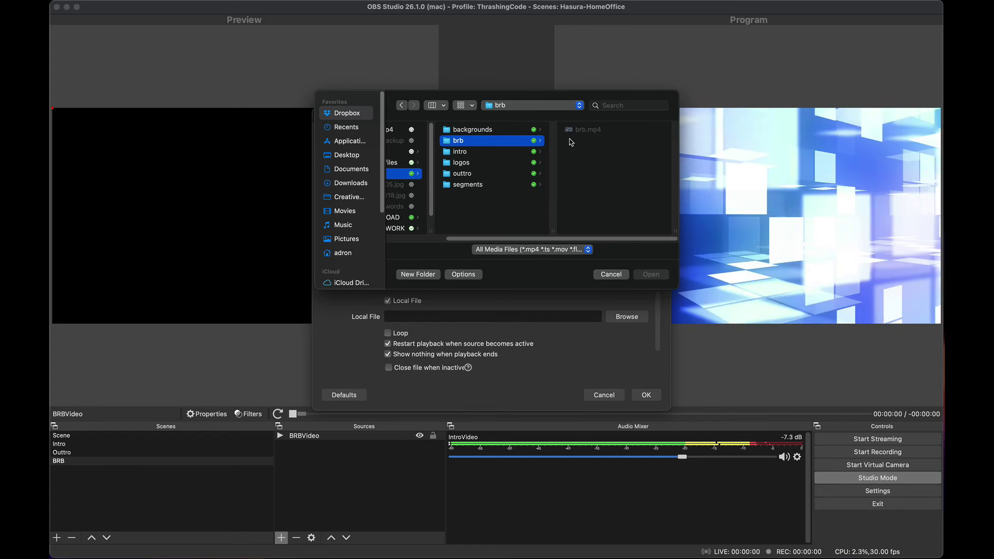
click(593, 131)
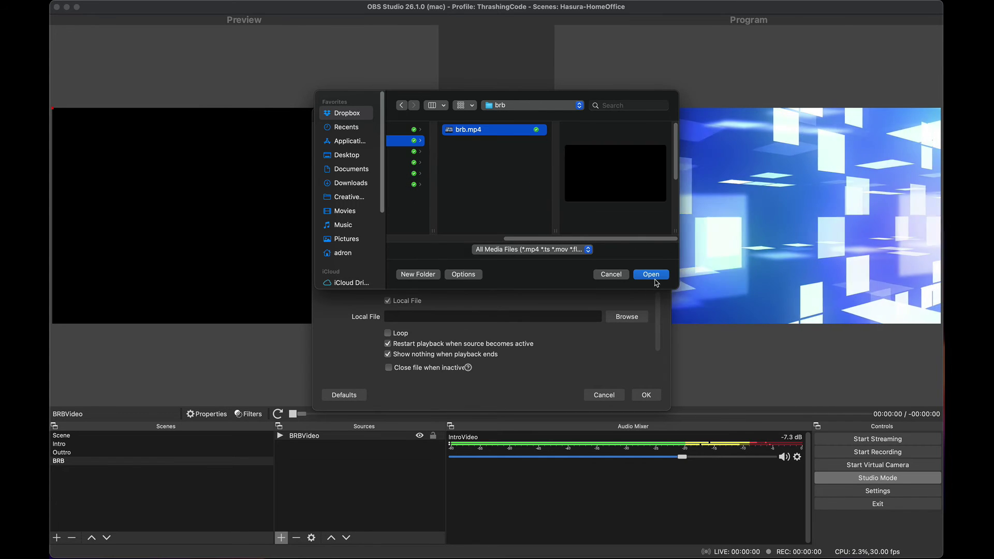
click(654, 279)
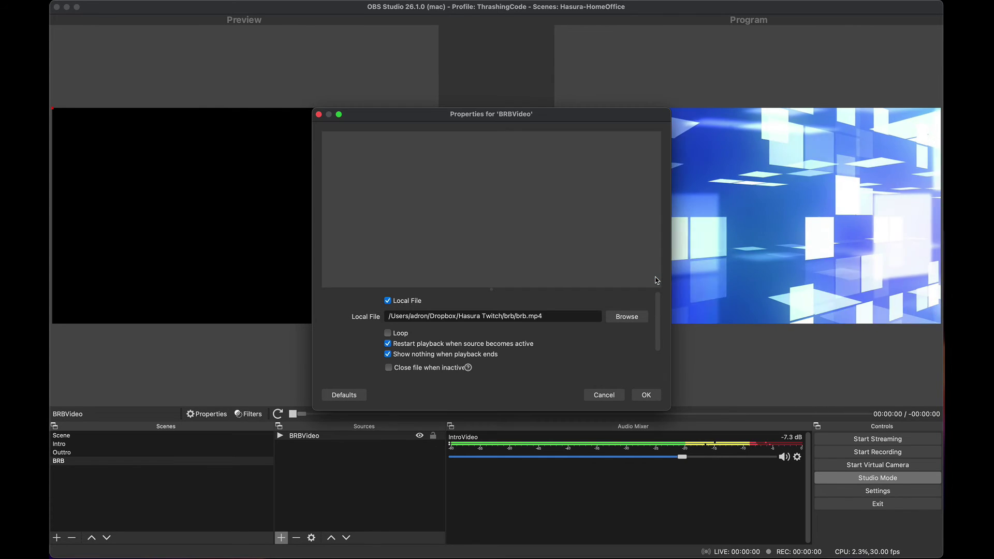
click(387, 333)
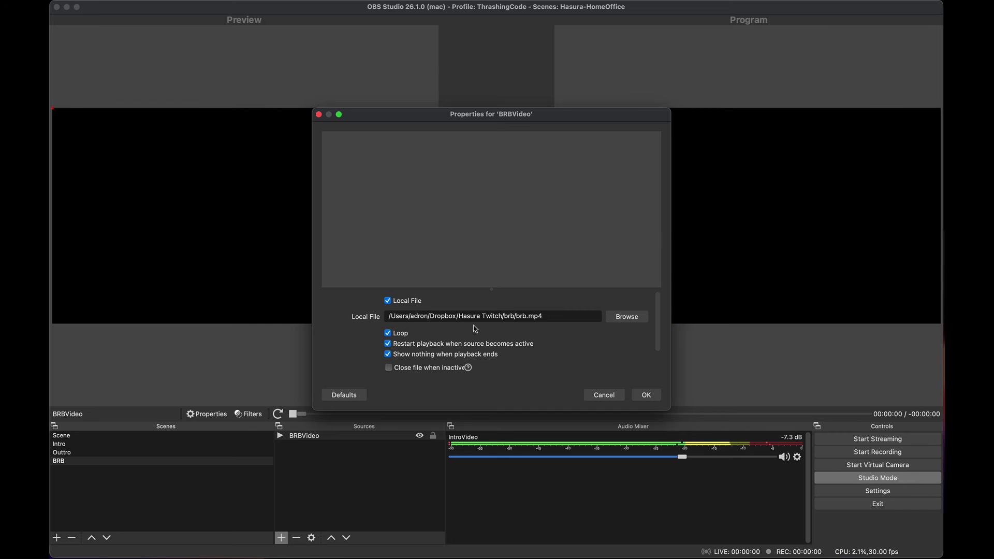
click(645, 396)
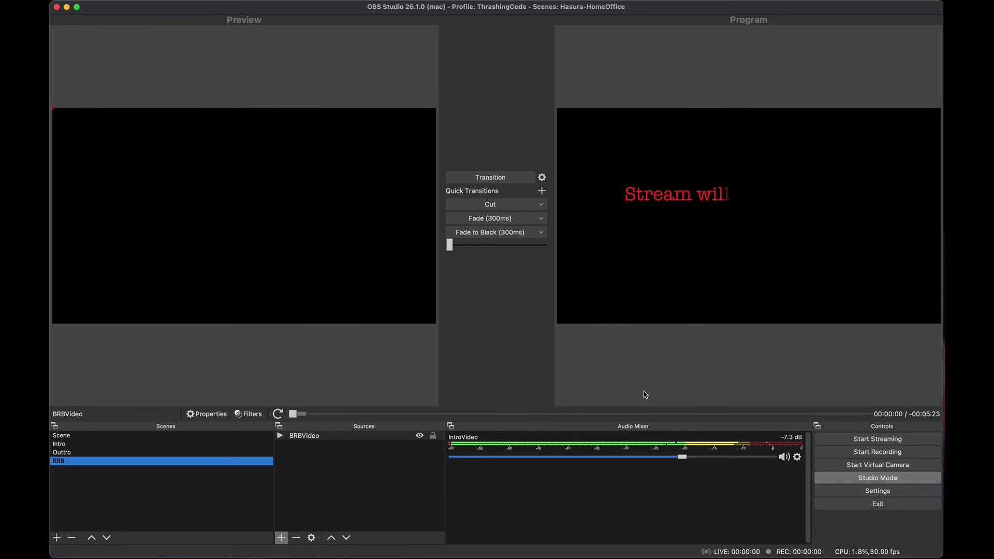
Load the display-capture scene named Scene into the preview and send it to the program output with the 300 ms Fade transition.
click(359, 436)
click(59, 445)
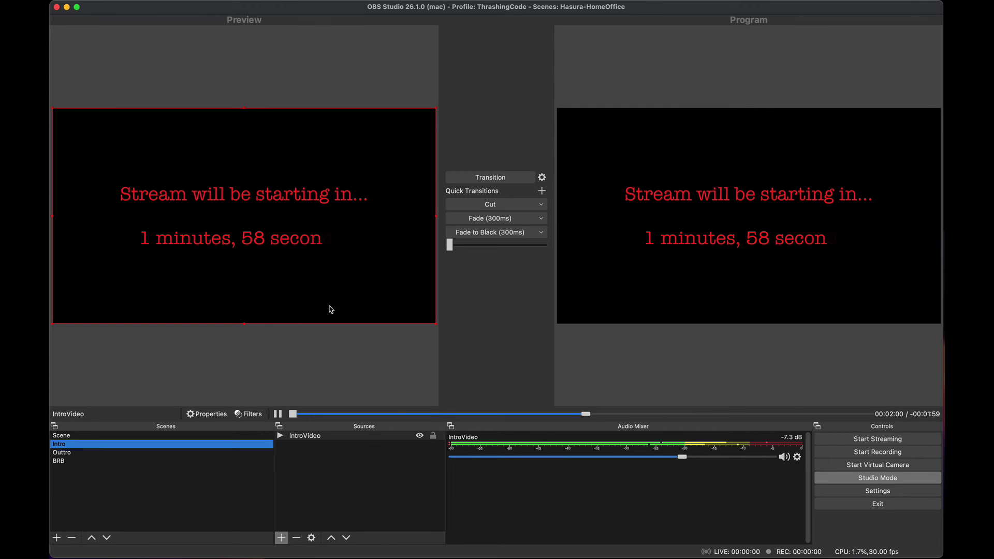
click(189, 436)
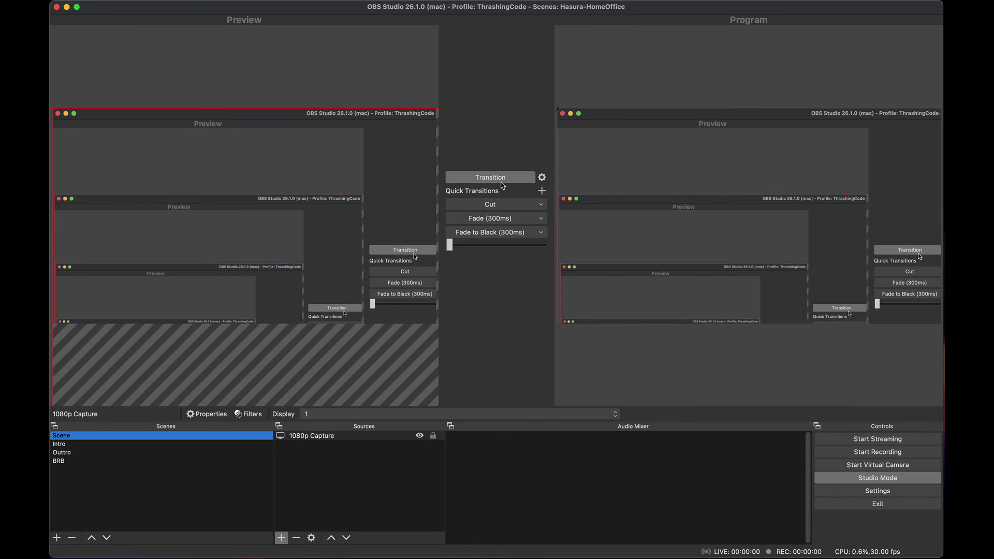
click(510, 219)
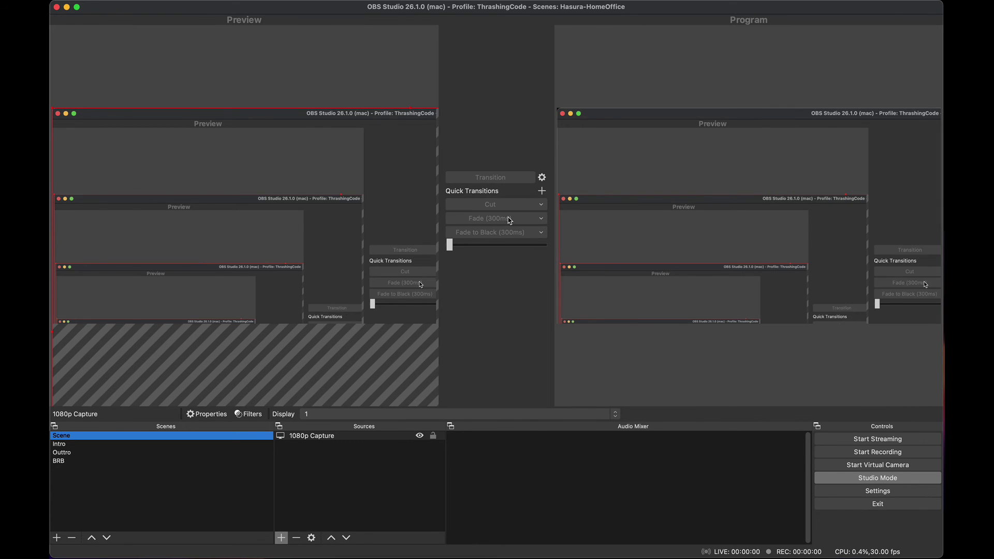
click(510, 220)
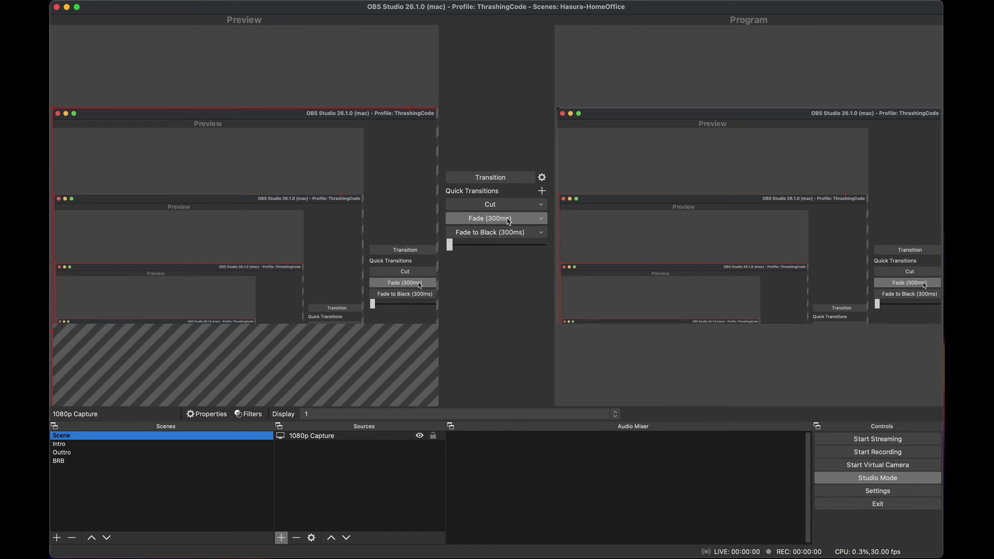
Send the BRB scene to the program output with the 300 ms Fade and set BRBVideo's audio level to about -6.9 dB.
click(91, 445)
click(92, 461)
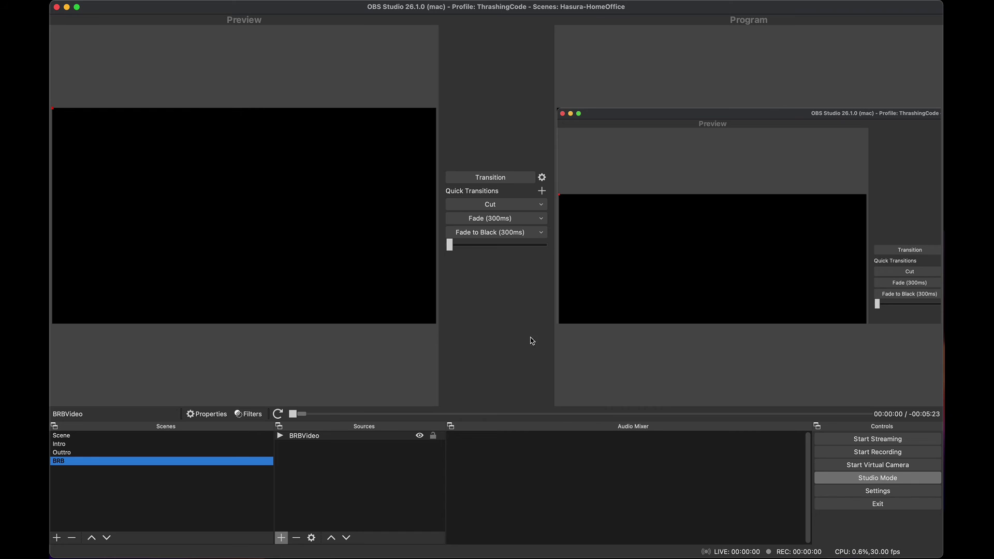
click(487, 219)
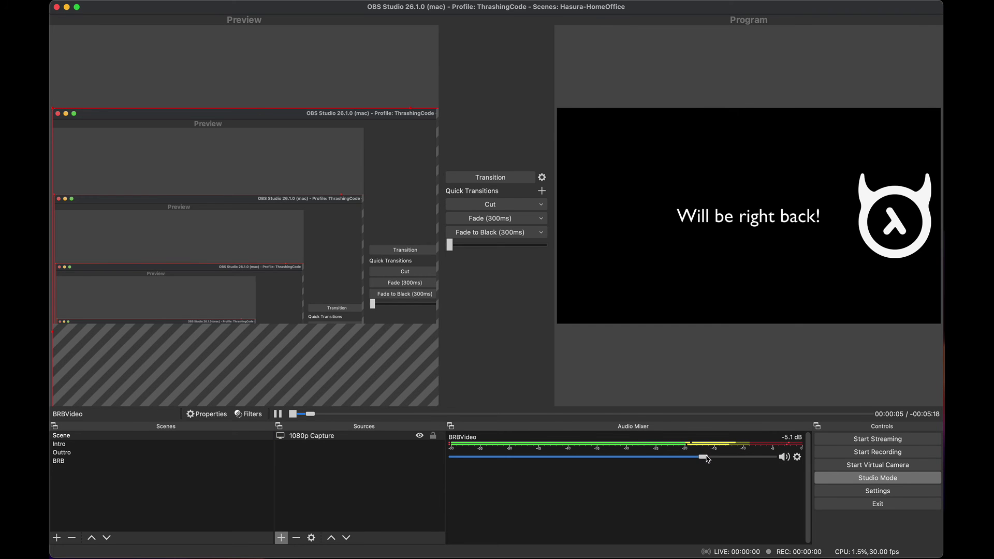
drag(681, 458, 686, 457)
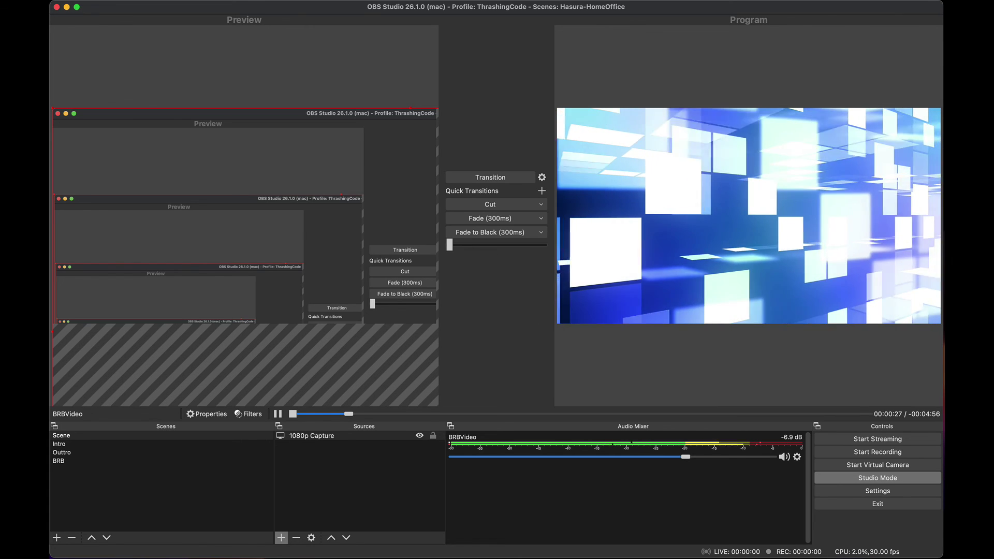
mouse_move(497, 5)
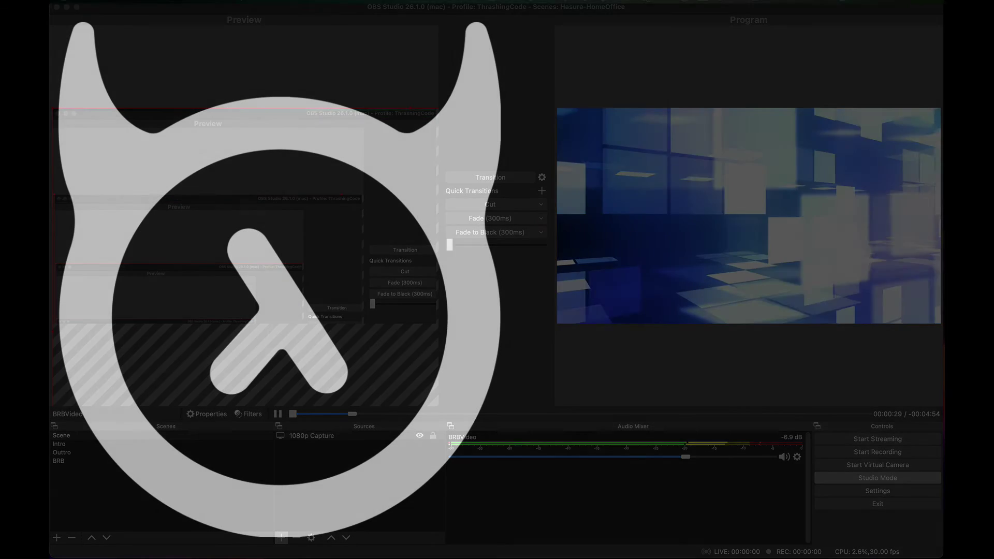